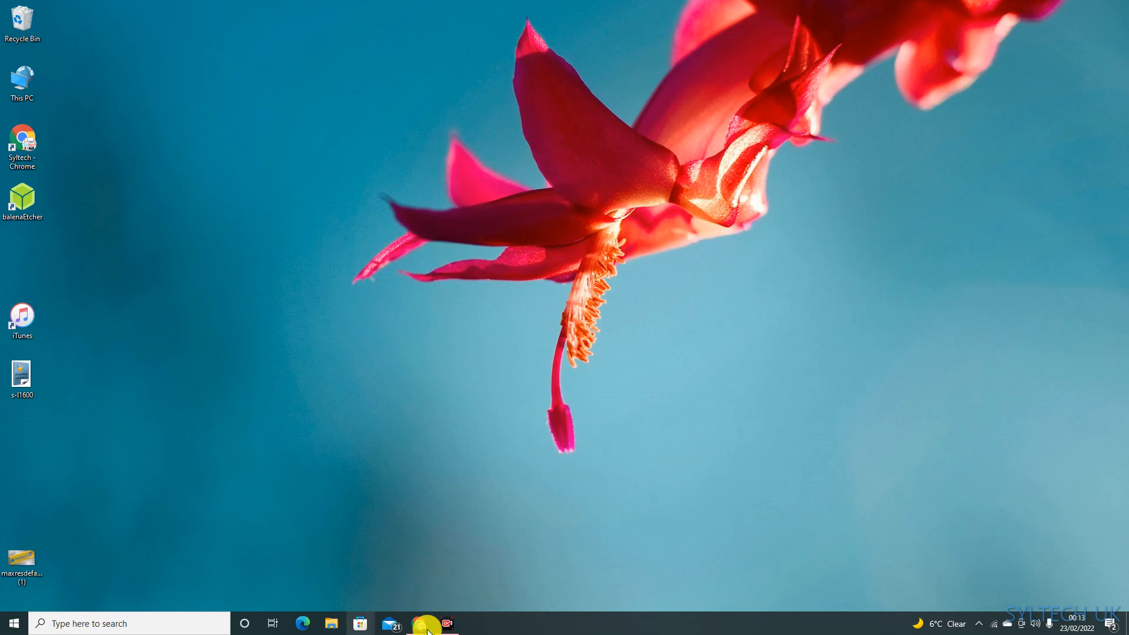
Step: In Chrome, search Google for "windows 11 download" and open Microsoft's Download Windows 11 page
{"action": "mouse_move", "coordinate": [416, 622]}
{"action": "left_click", "coordinate": [494, 569]}
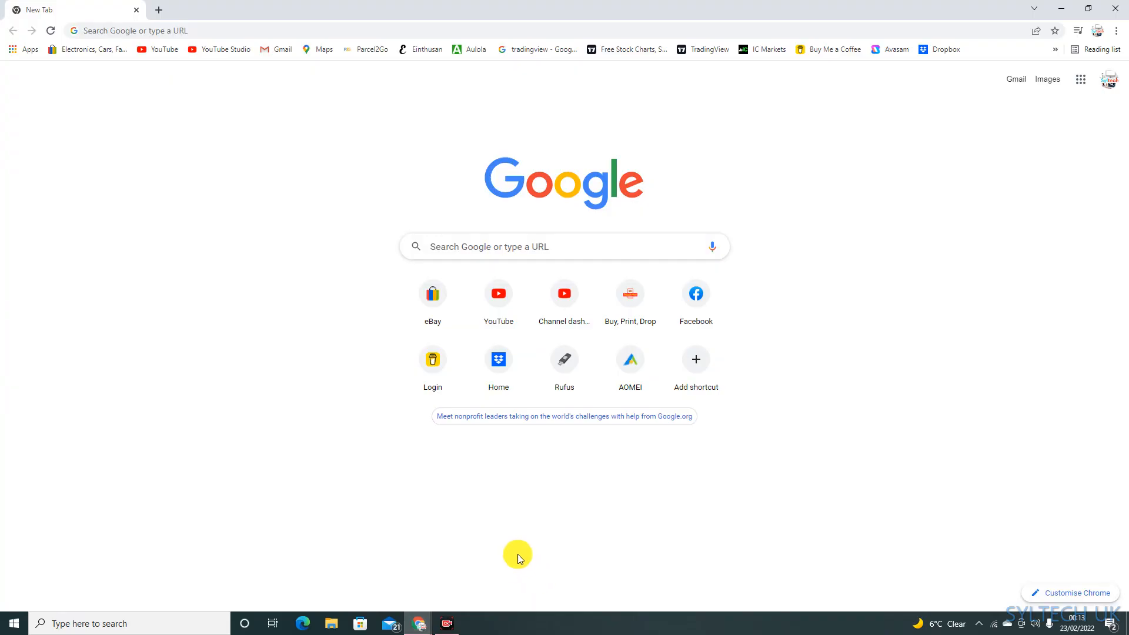
{"action": "left_click", "coordinate": [184, 29]}
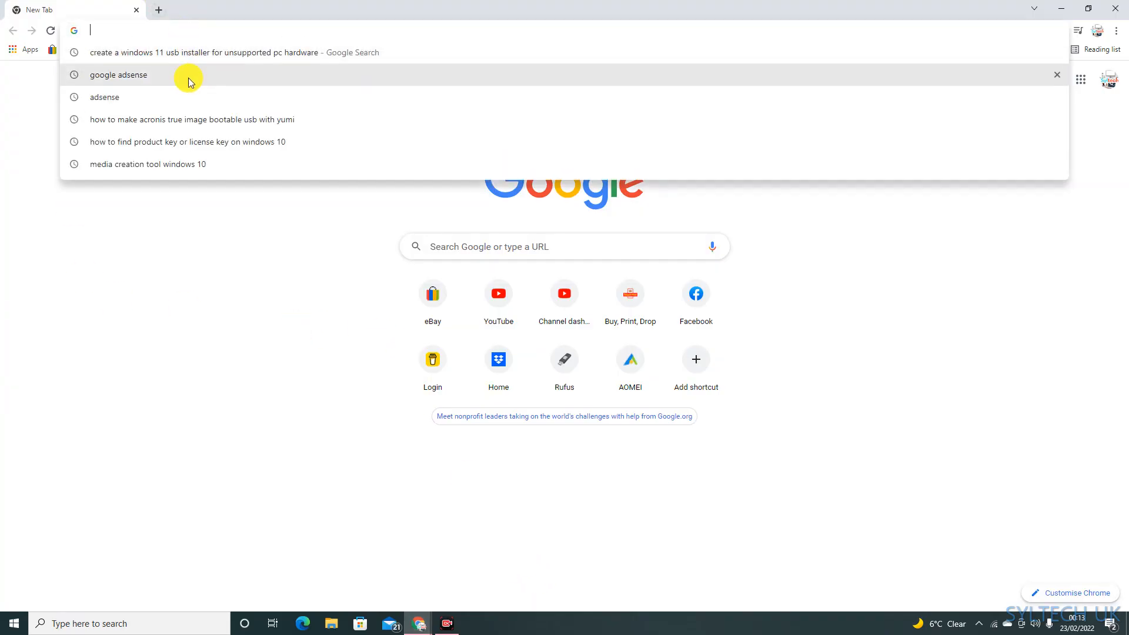
{"action": "type", "text": "WIND"}
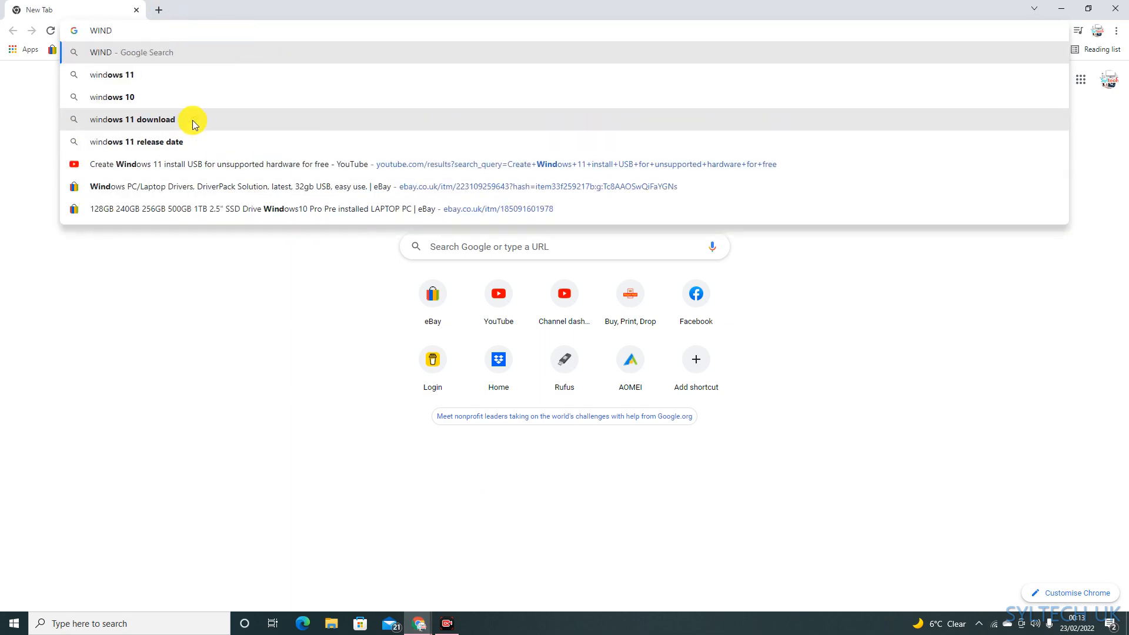
{"action": "left_click", "coordinate": [166, 124]}
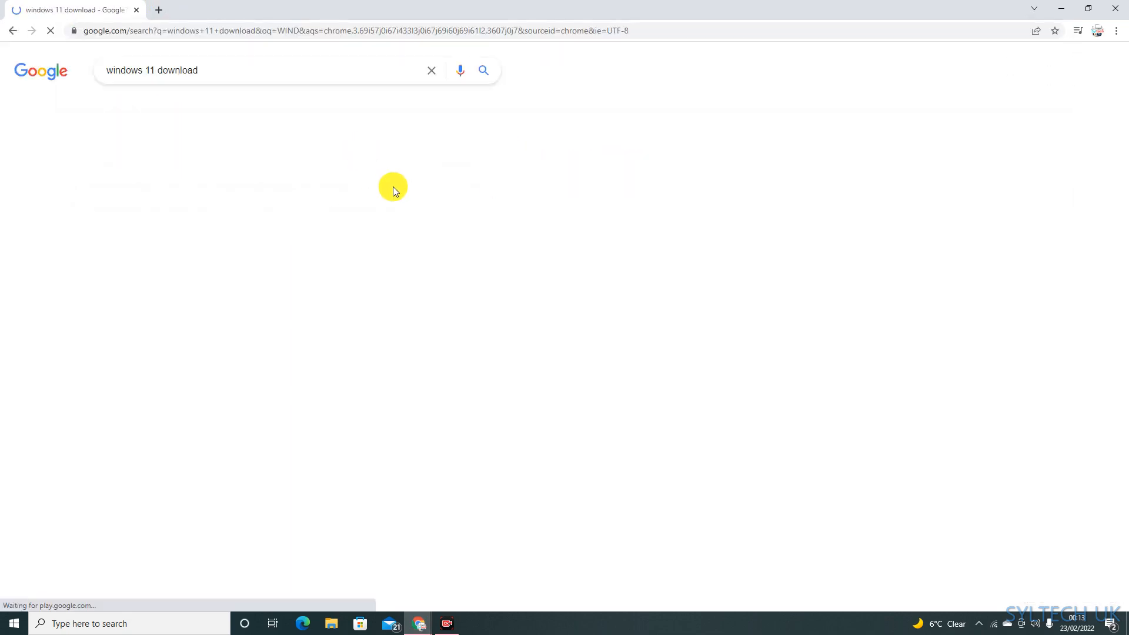
{"action": "scroll", "coordinate": [194, 270], "scroll_direction": "down", "scroll_amount": 2}
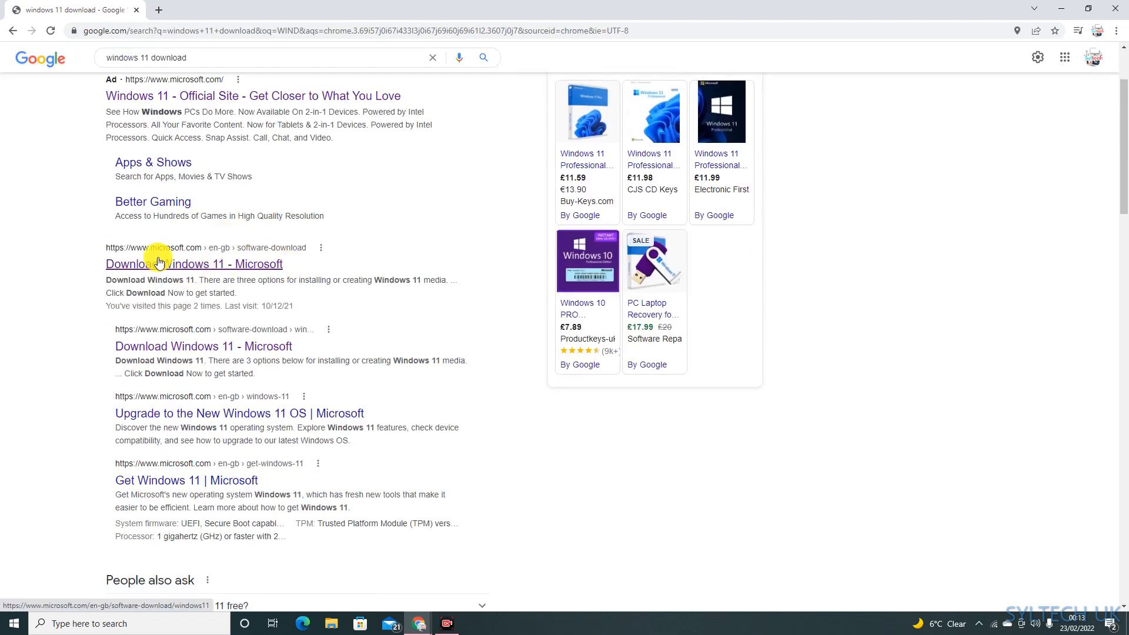
{"action": "left_click", "coordinate": [205, 264]}
Step: Choose Windows 11 (multi-edition ISO) under Download Windows 11 Disk Image (ISO) and request the download
{"action": "scroll", "coordinate": [353, 282], "scroll_direction": "down", "scroll_amount": 4}
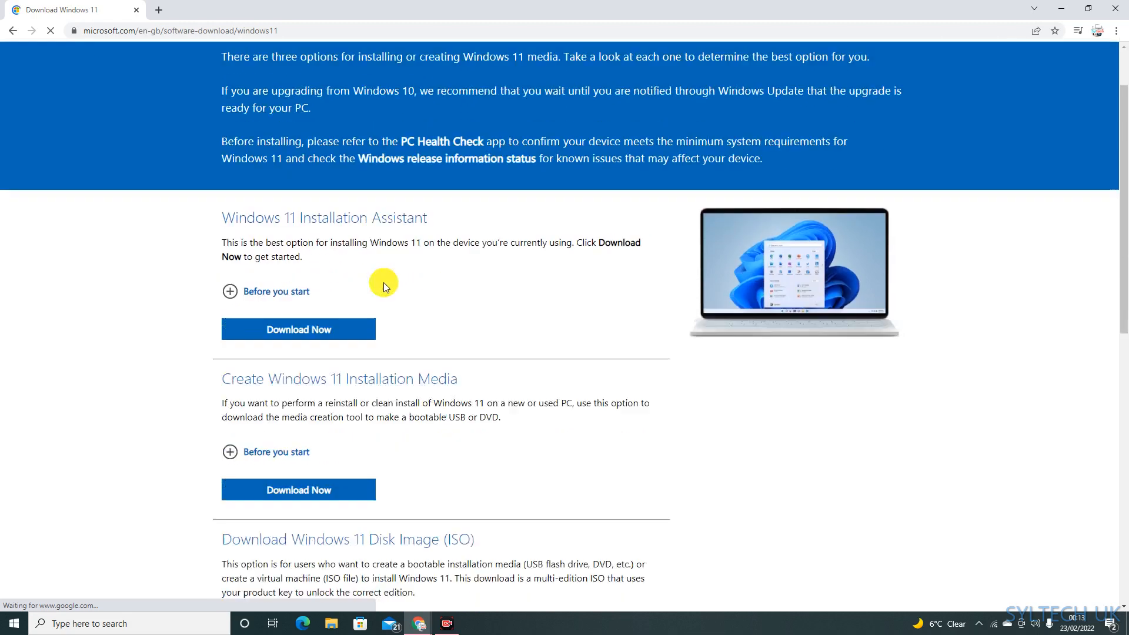
{"action": "scroll", "coordinate": [390, 378], "scroll_direction": "down", "scroll_amount": 3}
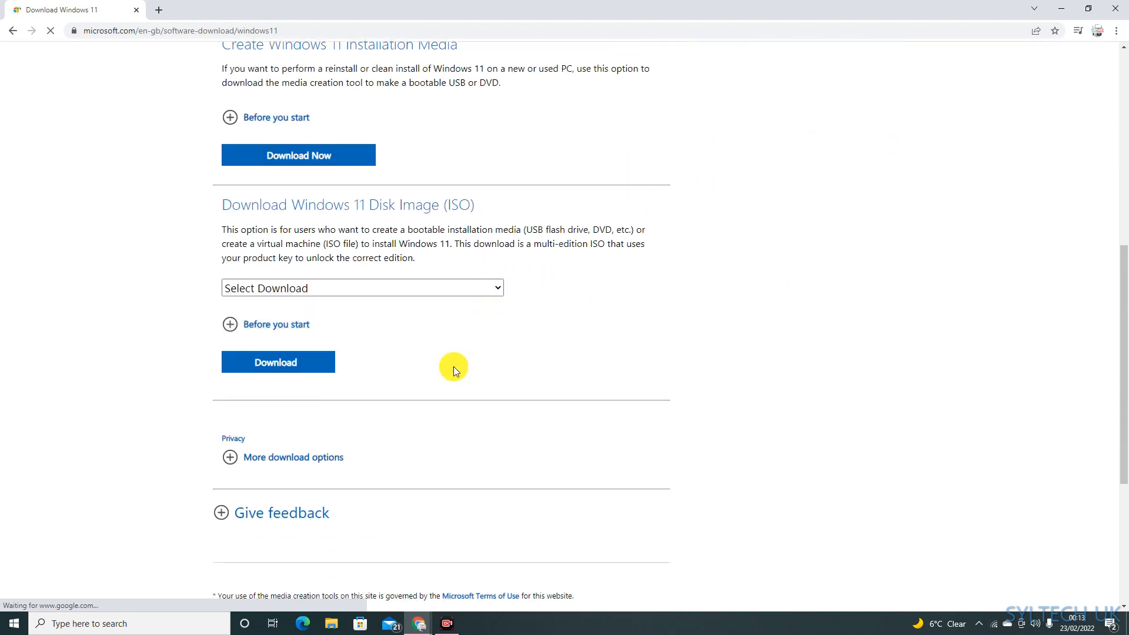
{"action": "left_click_drag", "start_coordinate": [221, 203], "coordinate": [466, 204]}
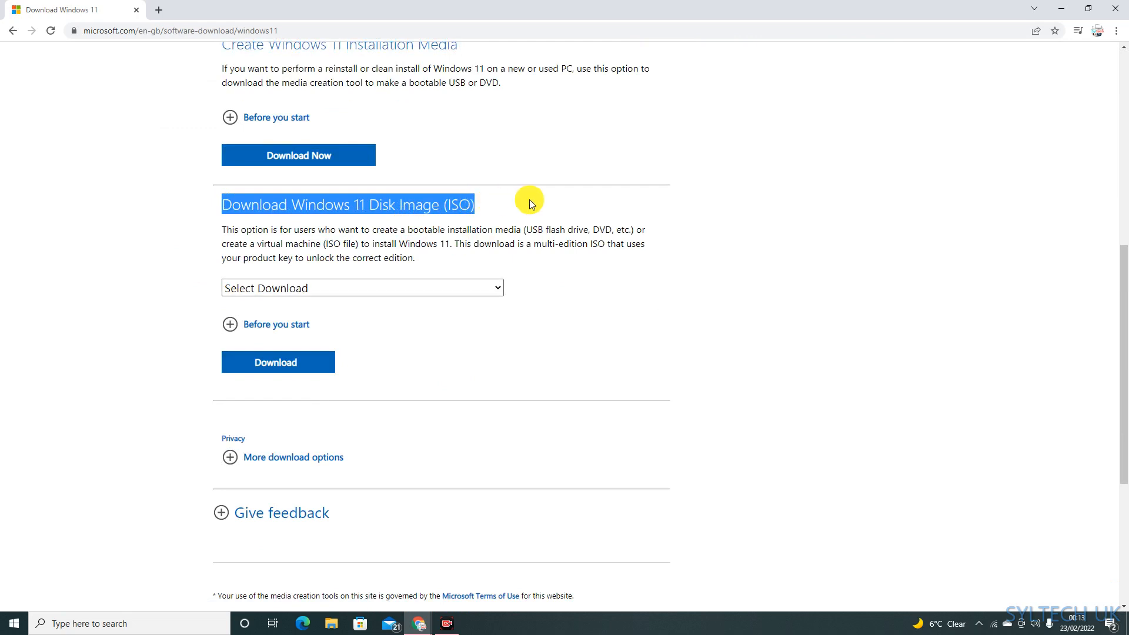
{"action": "left_click", "coordinate": [368, 252]}
{"action": "left_click", "coordinate": [333, 288]}
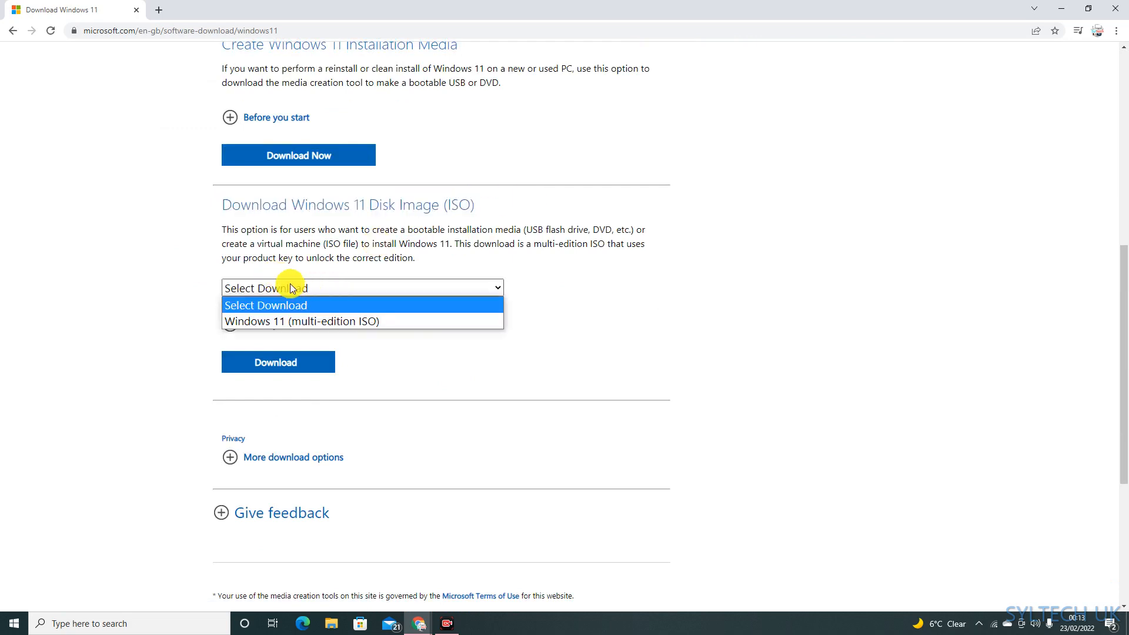
{"action": "left_click", "coordinate": [359, 323]}
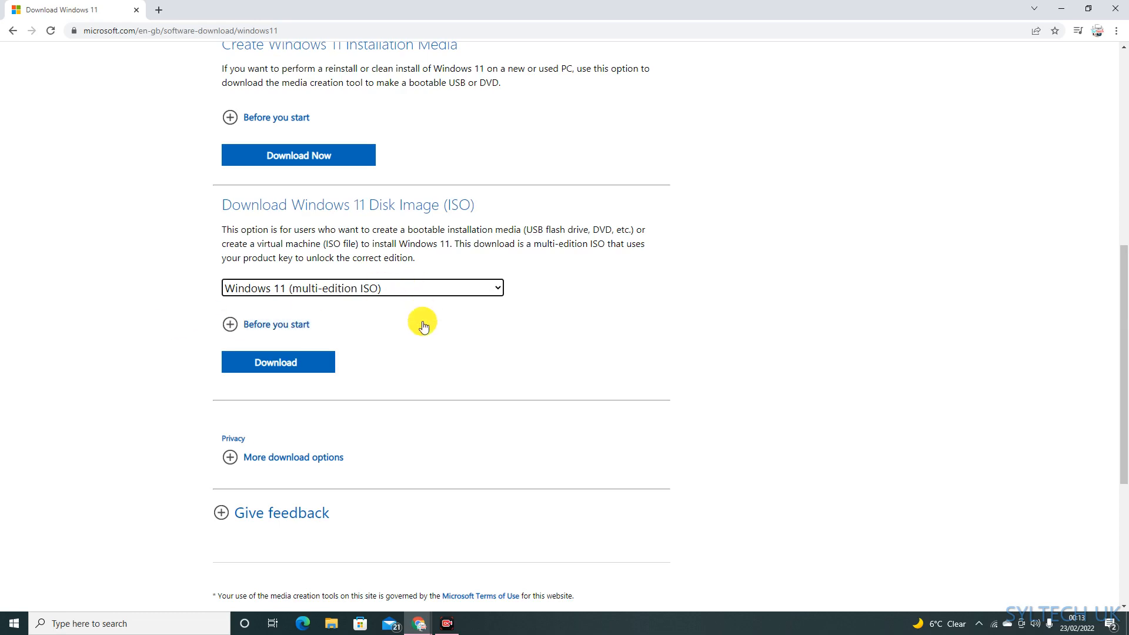
{"action": "left_click", "coordinate": [286, 366]}
Step: Confirm English as the product language and start the 64-bit Windows 11 ISO download
{"action": "scroll", "coordinate": [286, 366], "scroll_direction": "down", "scroll_amount": 4}
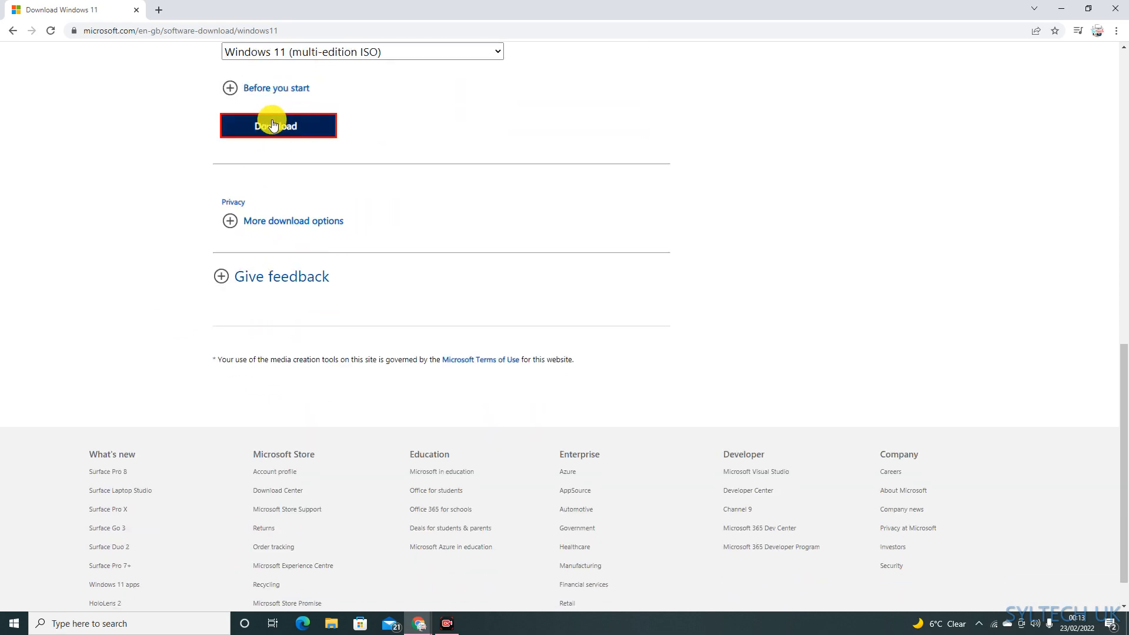
{"action": "left_click", "coordinate": [315, 244]}
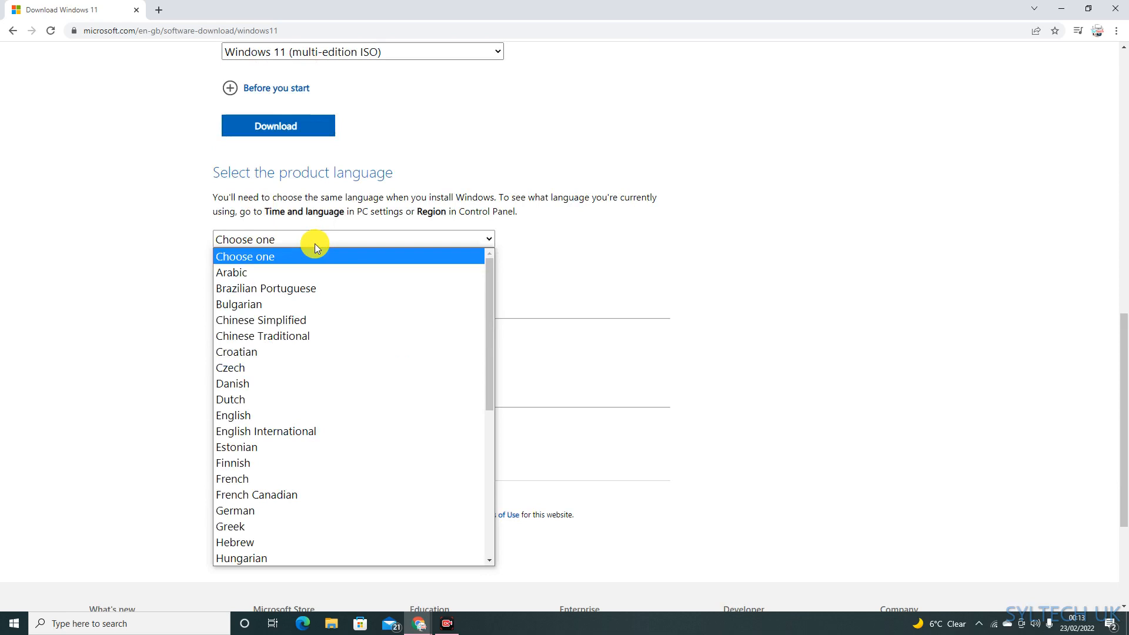
{"action": "scroll", "coordinate": [317, 388], "scroll_direction": "down", "scroll_amount": 5}
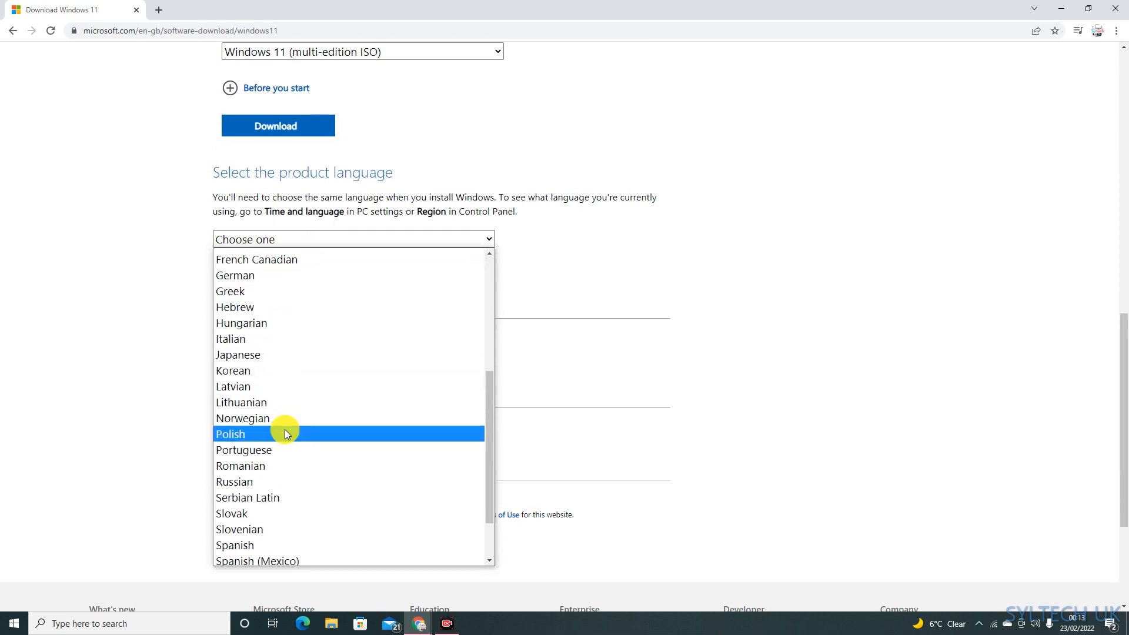
{"action": "scroll", "coordinate": [280, 386], "scroll_direction": "up", "scroll_amount": 3}
{"action": "left_click", "coordinate": [265, 300]}
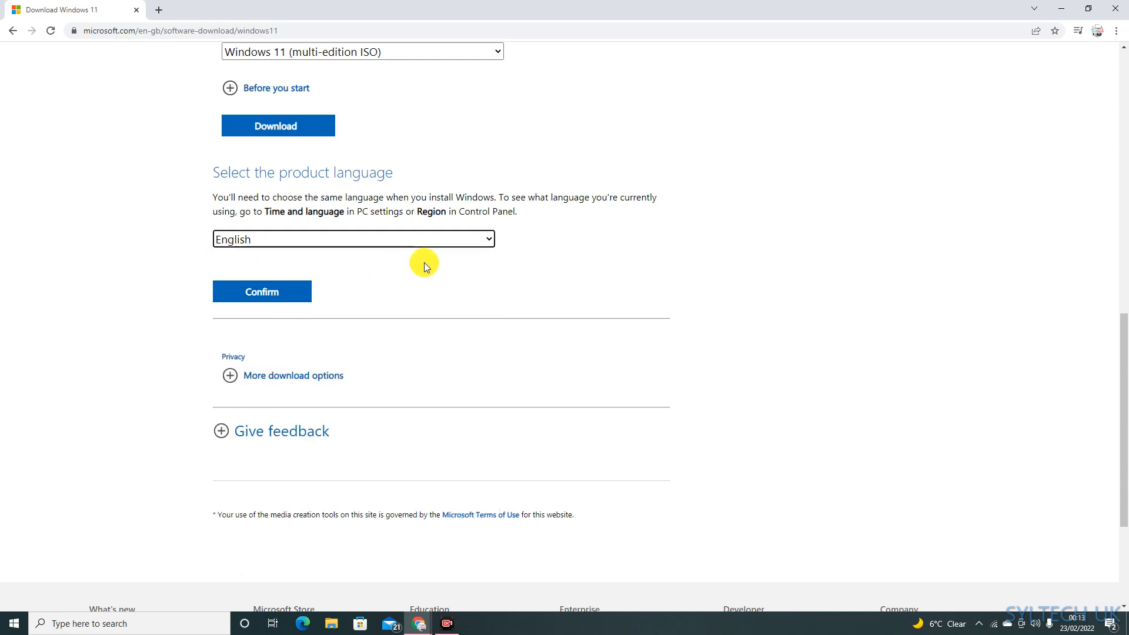
{"action": "left_click", "coordinate": [269, 294]}
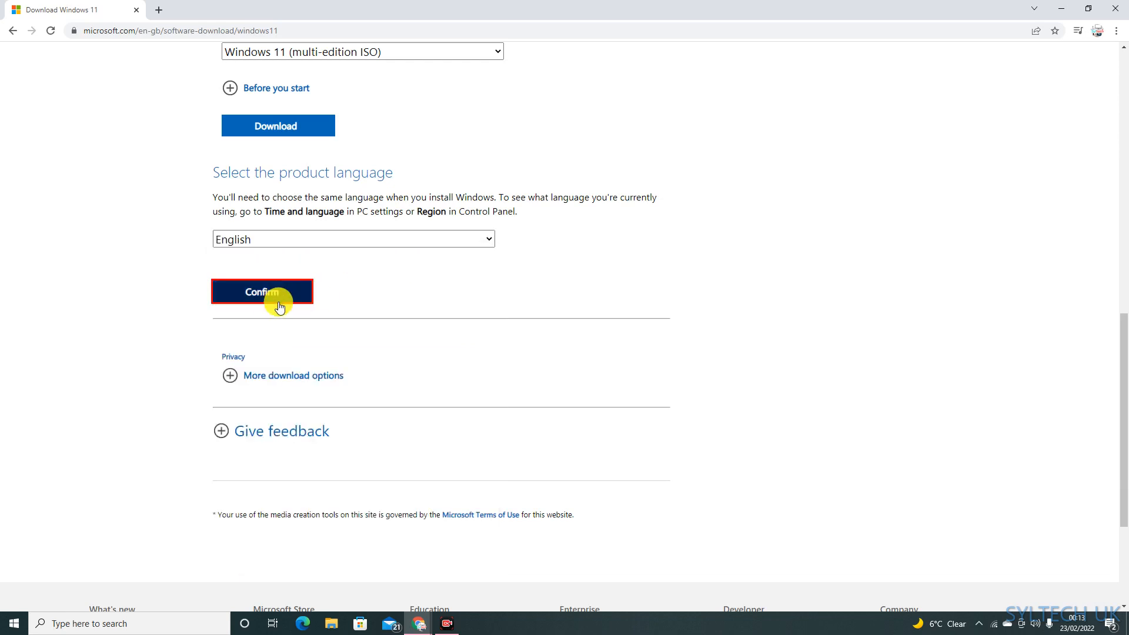
{"action": "scroll", "coordinate": [294, 271], "scroll_direction": "down", "scroll_amount": 2}
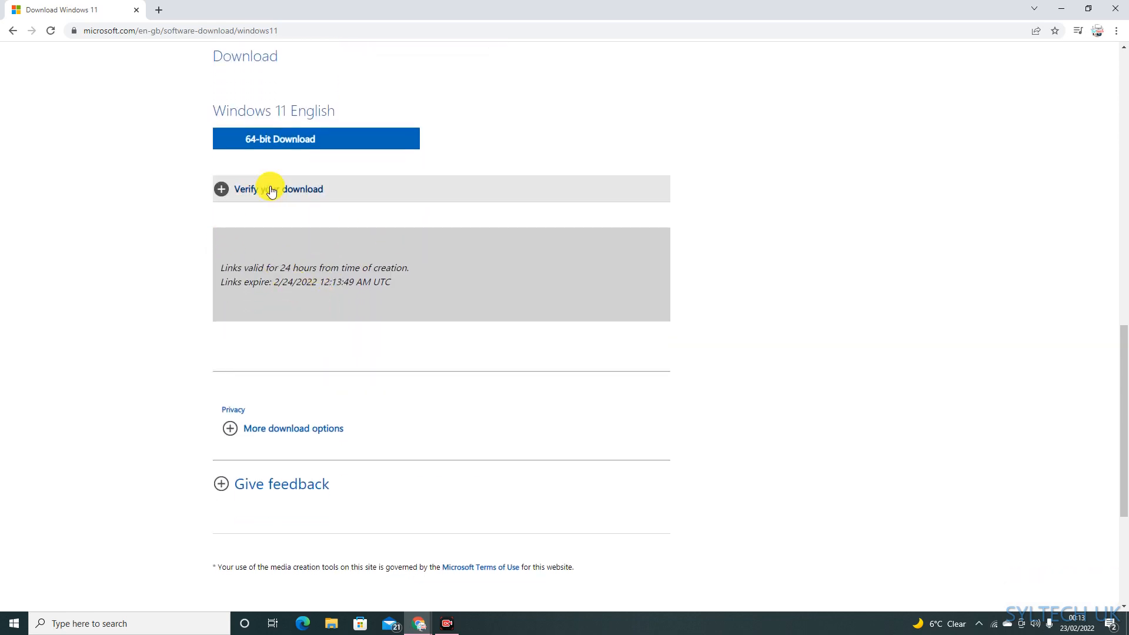
{"action": "left_click", "coordinate": [382, 147]}
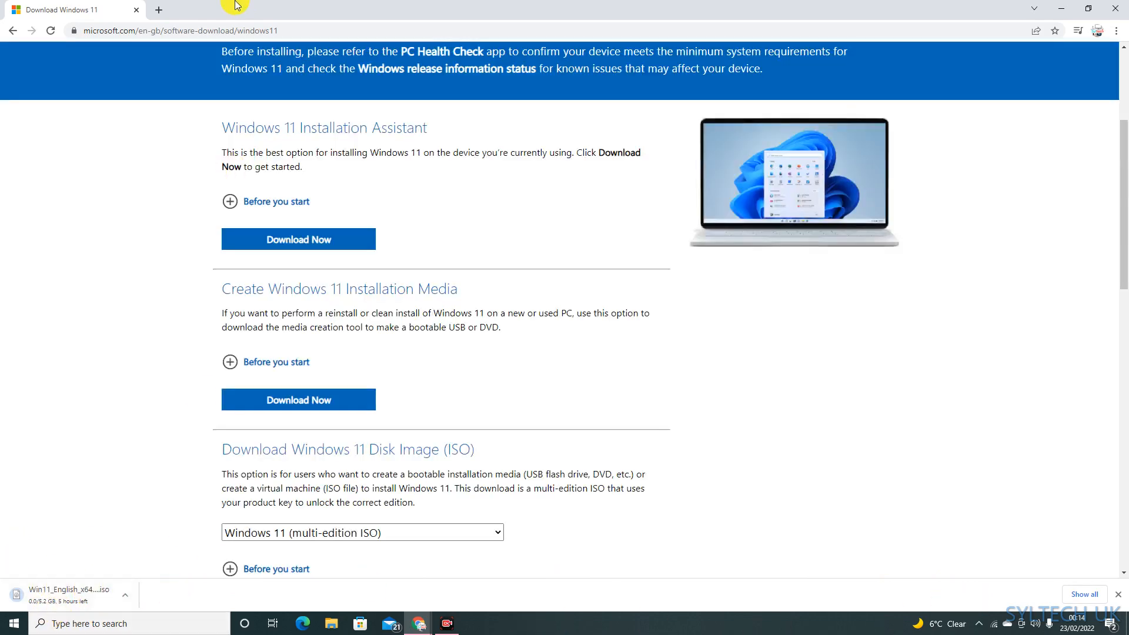
Step: Go to the rufus.ie website in a new browser tab
{"action": "left_click", "coordinate": [158, 10]}
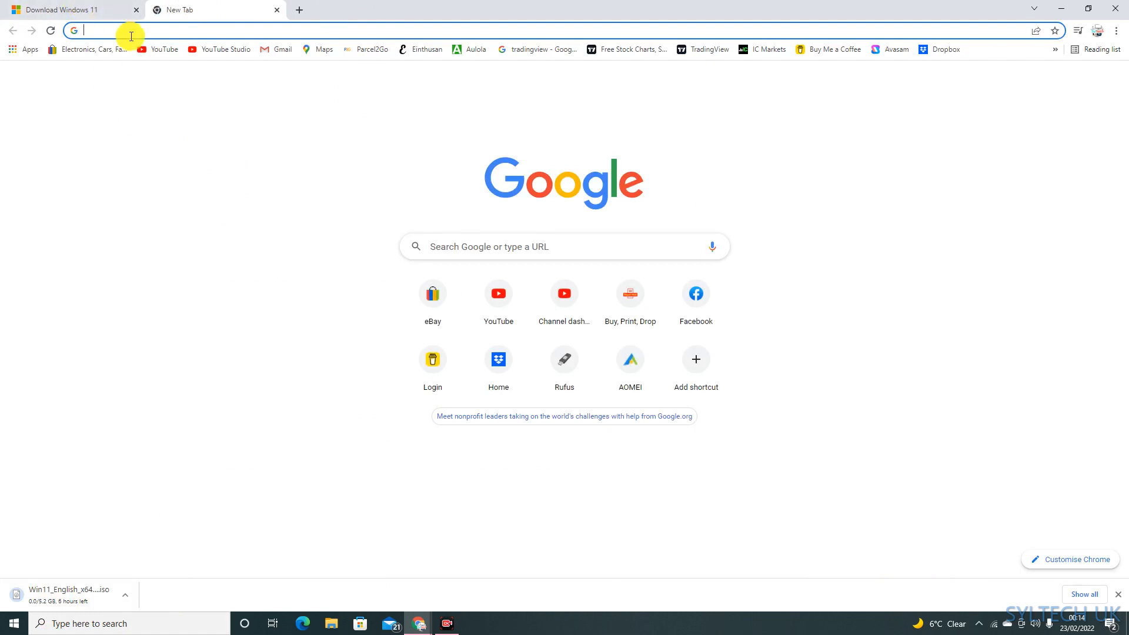
{"action": "left_click", "coordinate": [131, 36]}
{"action": "type", "text": "R"}
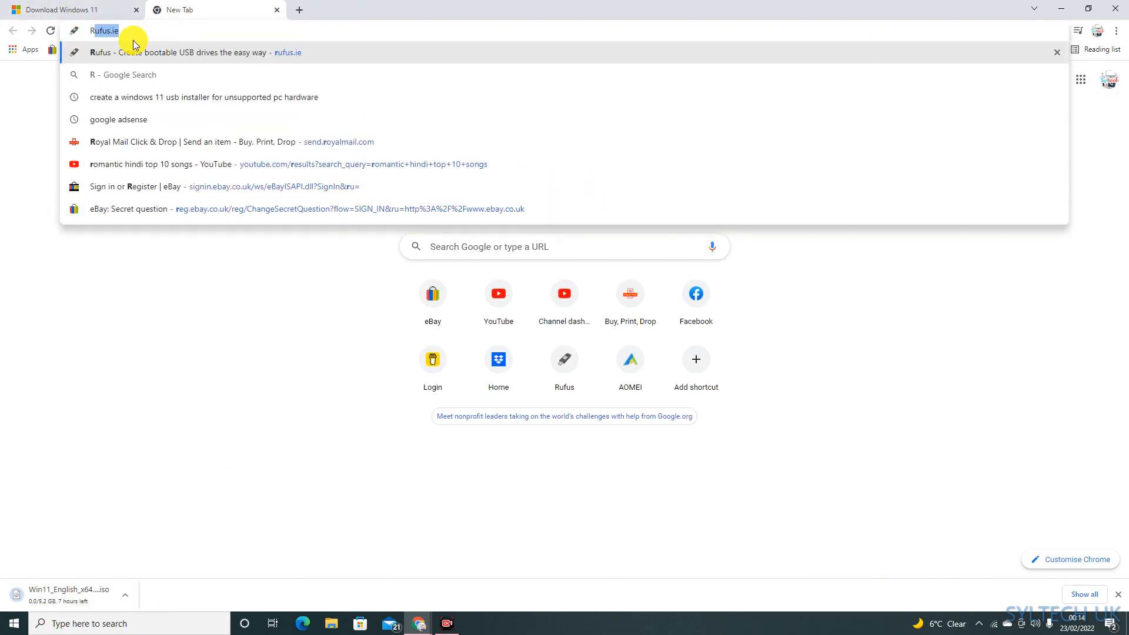
{"action": "type", "text": "UFUS.I"}
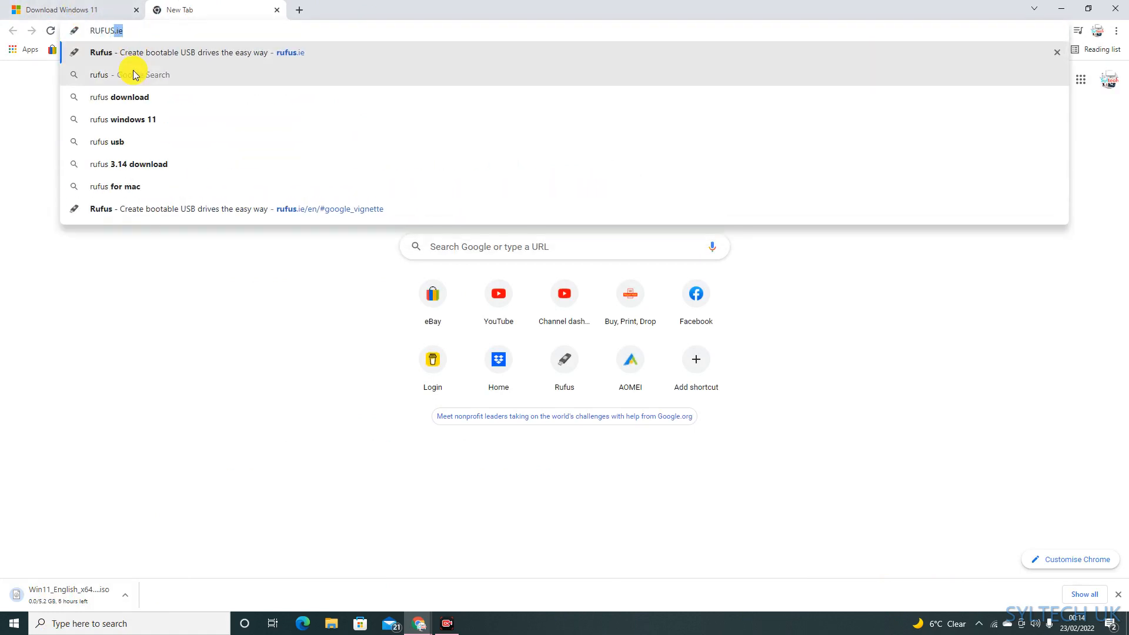
{"action": "type", "text": "e"}
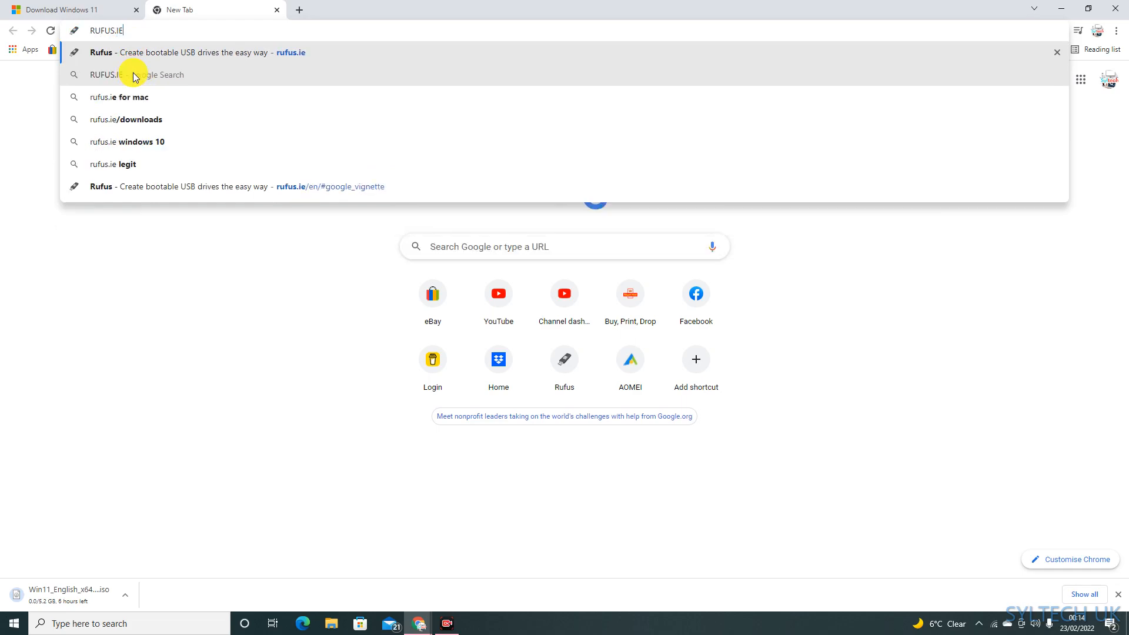
{"action": "key", "text": "Return"}
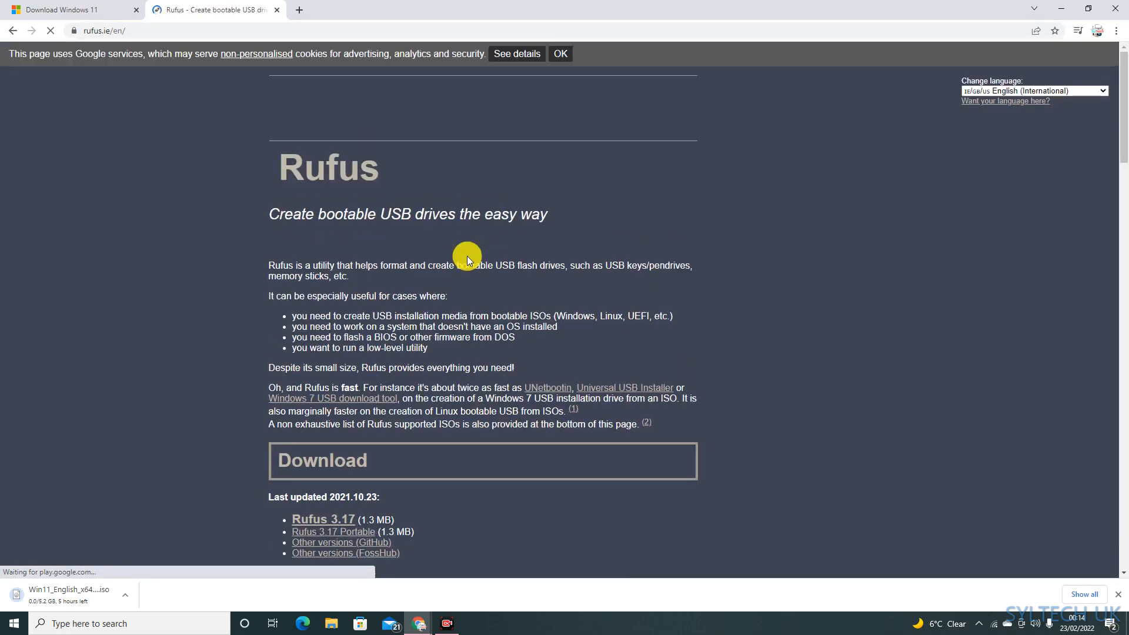
Step: Download Rufus 3.17 from the Download section of the Rufus page
{"action": "scroll", "coordinate": [467, 256], "scroll_direction": "down", "scroll_amount": 3}
{"action": "scroll", "coordinate": [358, 272], "scroll_direction": "down", "scroll_amount": 7}
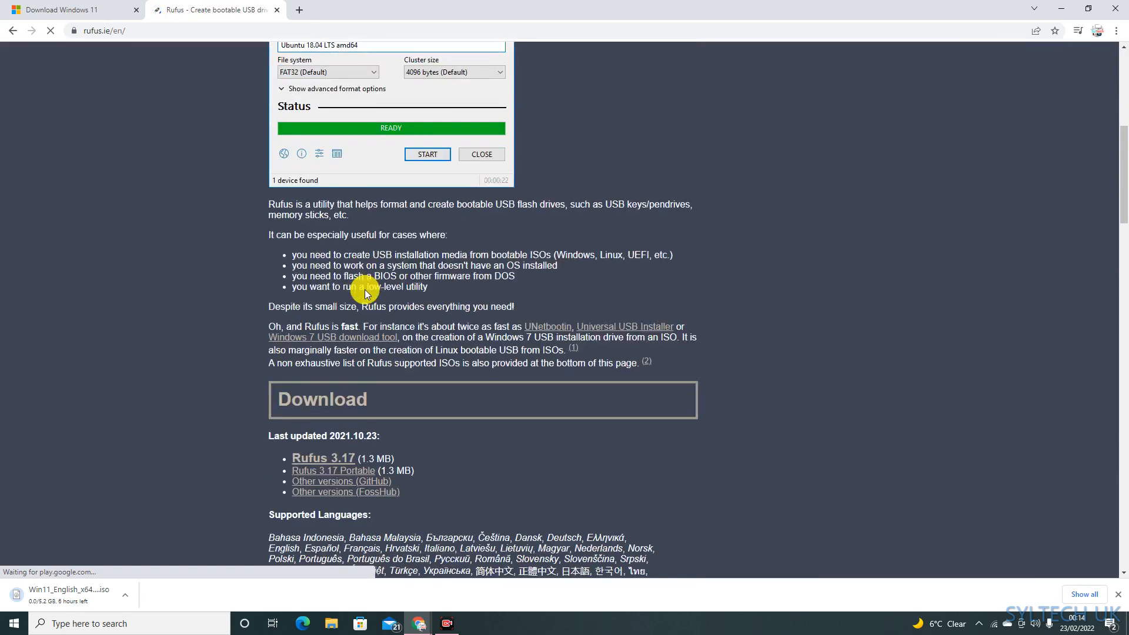
{"action": "left_click", "coordinate": [318, 284]}
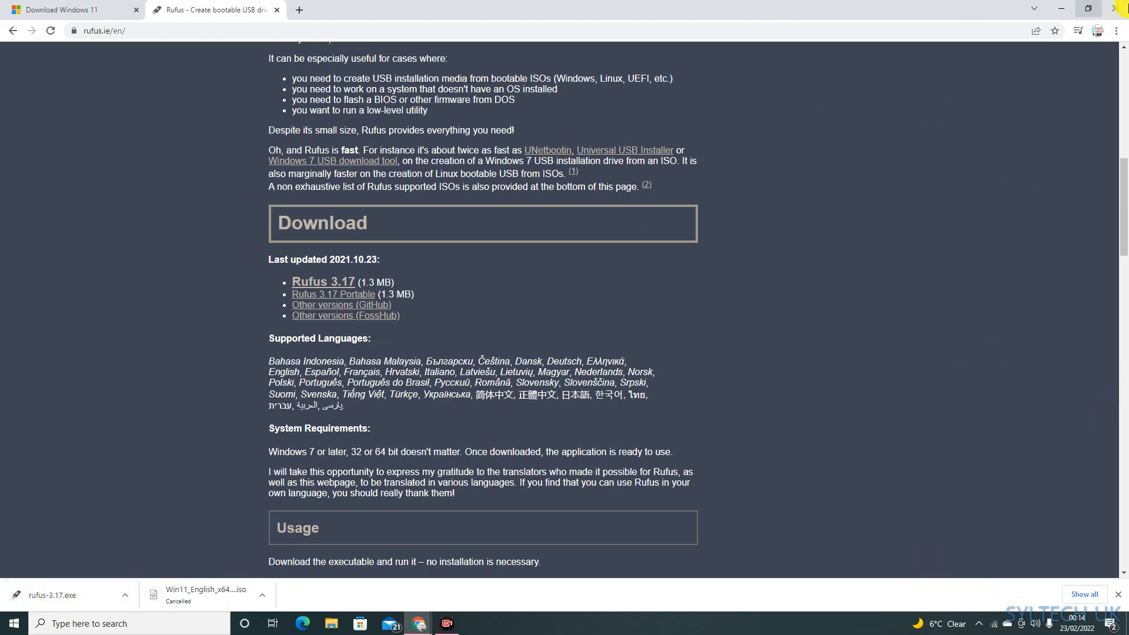
Step: Minimise the browser and run rufus-3.17 as administrator from the Downloads folder in File Explorer
{"action": "left_click", "coordinate": [1061, 9]}
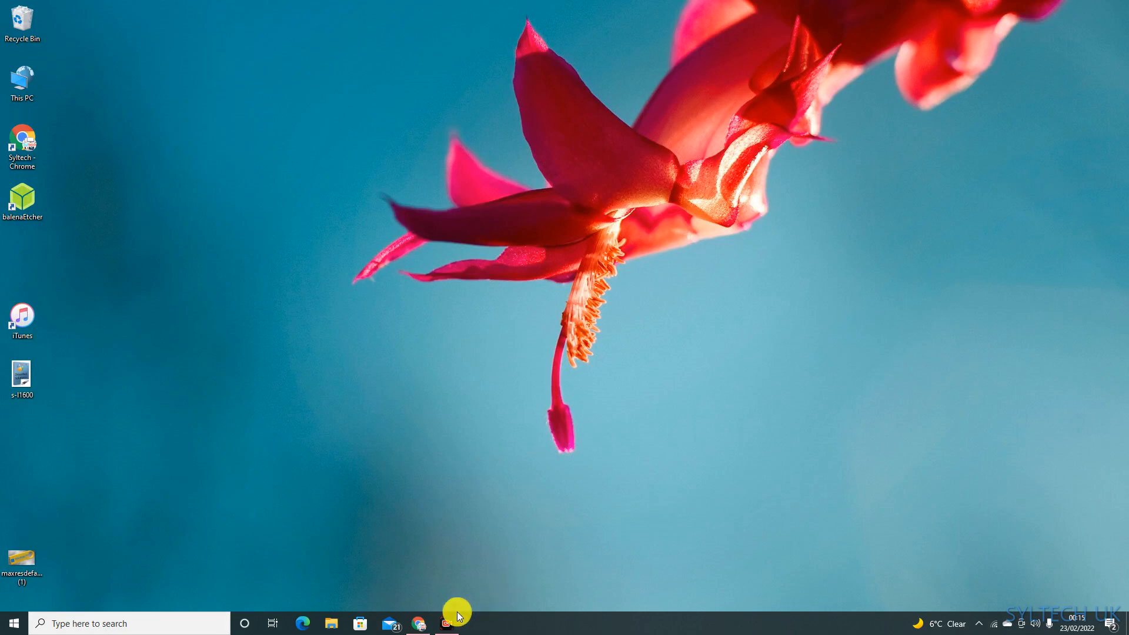
{"action": "left_click", "coordinate": [330, 623]}
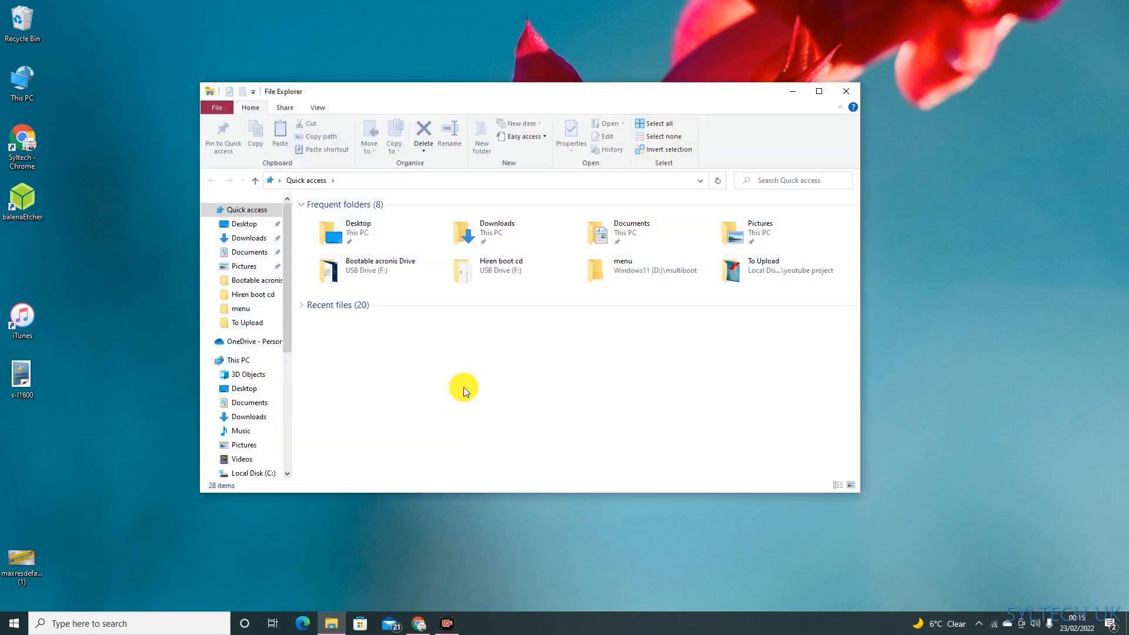
{"action": "left_click", "coordinate": [249, 238]}
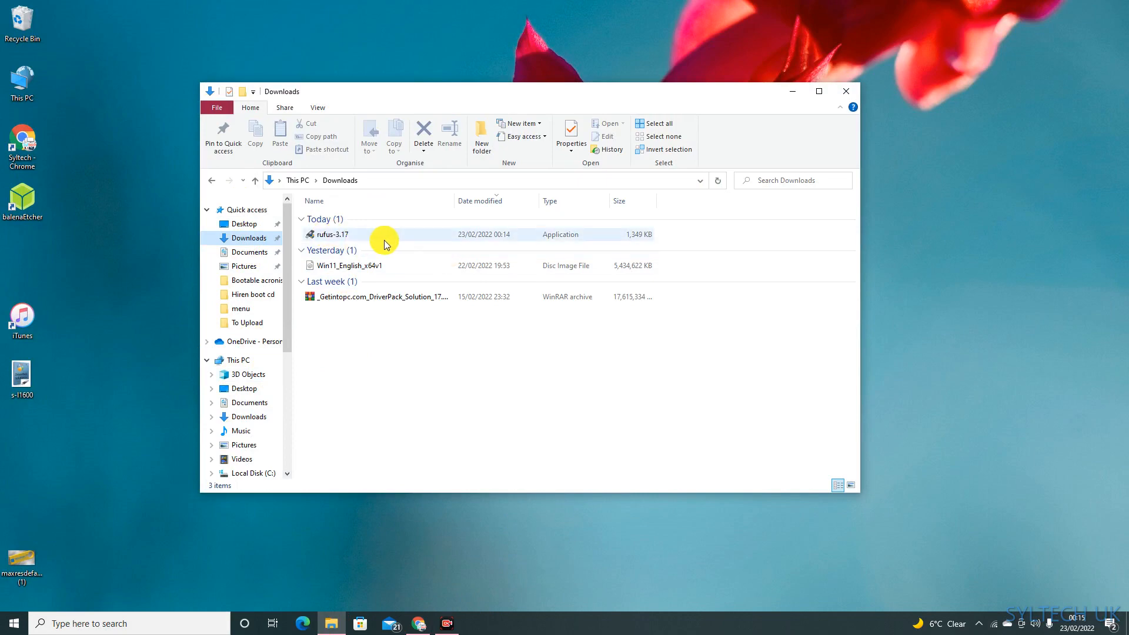
{"action": "right_click", "coordinate": [344, 234]}
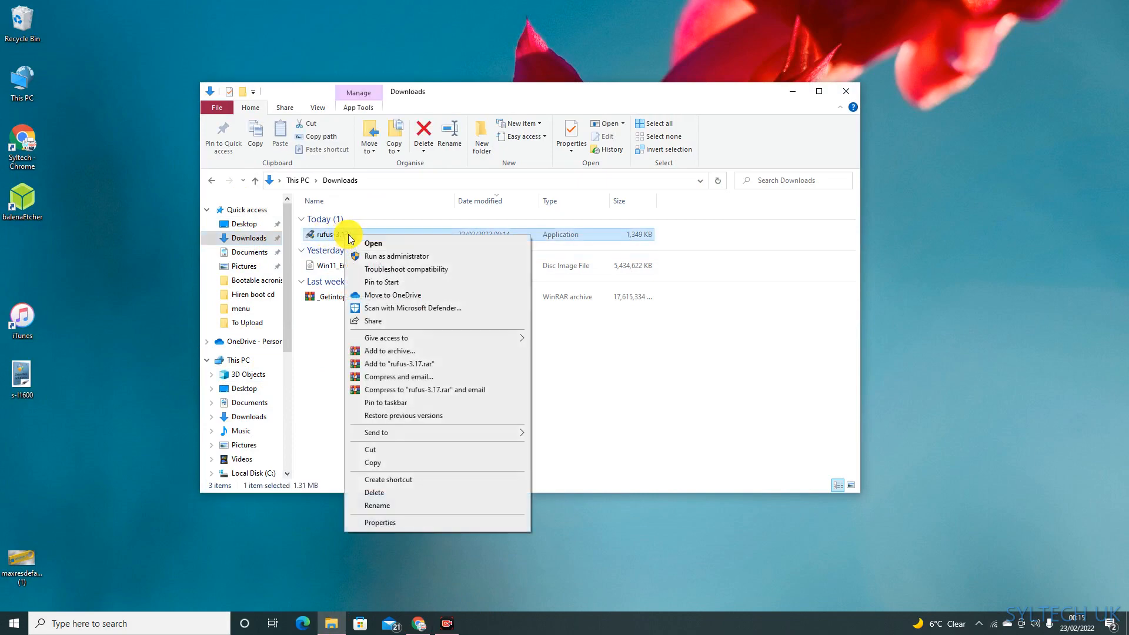
{"action": "left_click", "coordinate": [386, 258]}
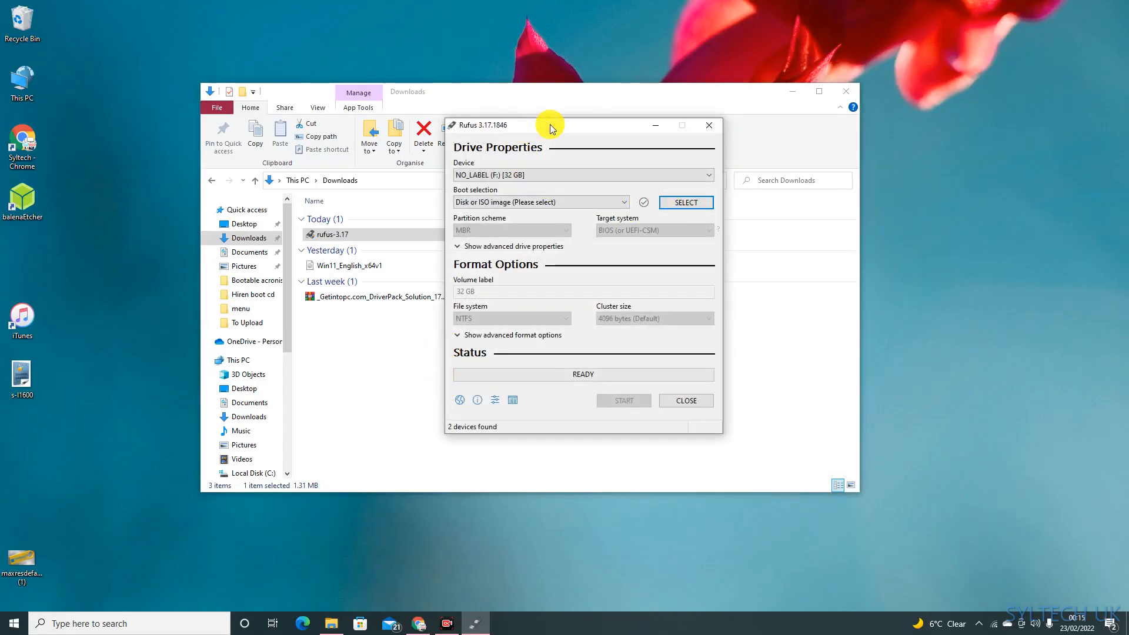
Step: Move the Rufus window aside and set the device to the Windows11 (D:) [8 GB] USB drive
{"action": "left_click_drag", "start_coordinate": [573, 129], "coordinate": [404, 132]}
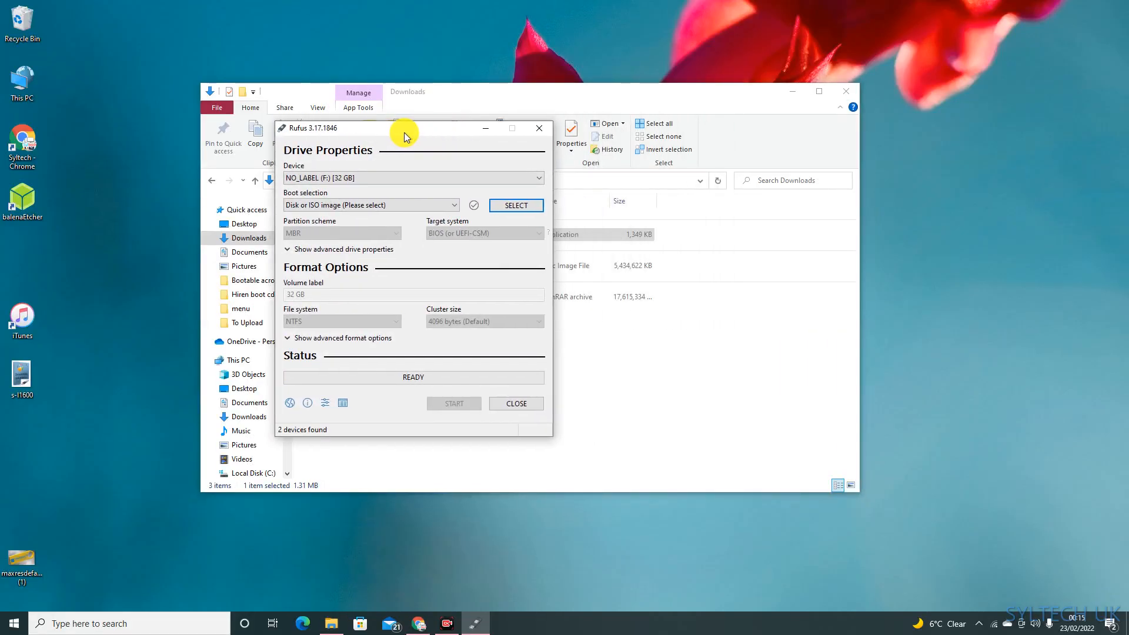
{"action": "left_click", "coordinate": [419, 177]}
{"action": "left_click", "coordinate": [323, 198]}
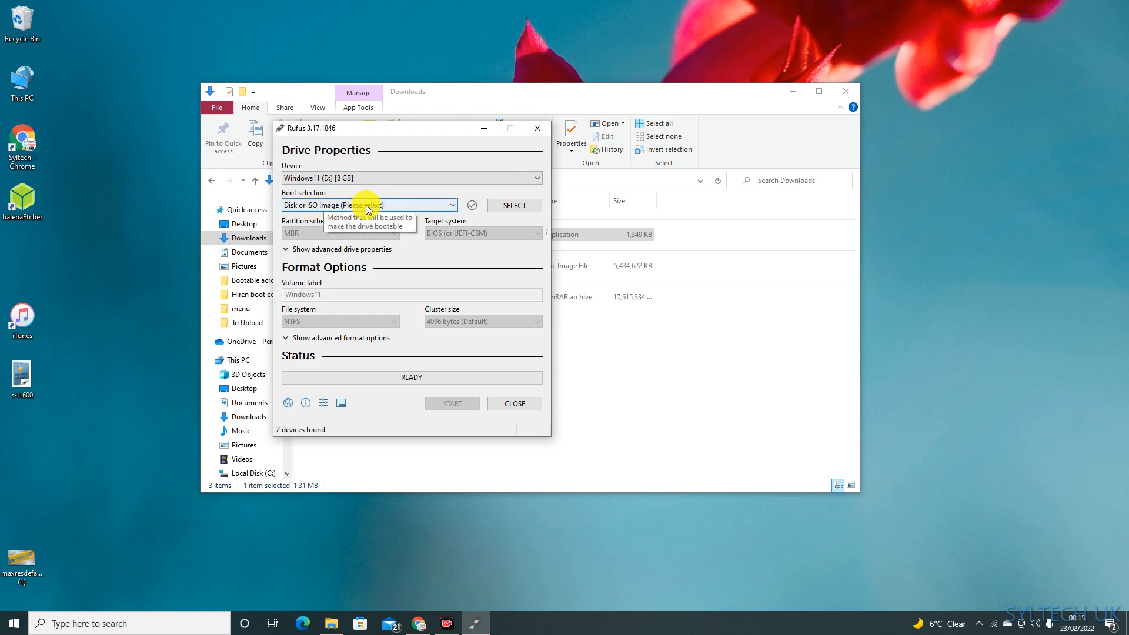
Step: Load the Win11_English_x64v1 disc image from Downloads as the boot selection
{"action": "left_click", "coordinate": [520, 206]}
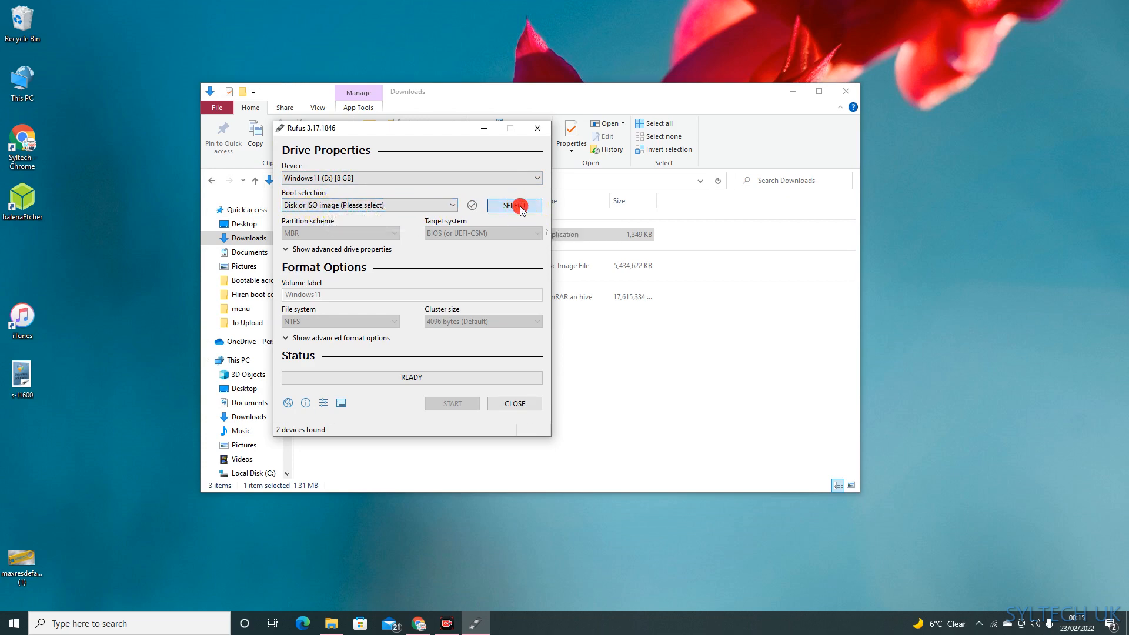
{"action": "left_click", "coordinate": [421, 241]}
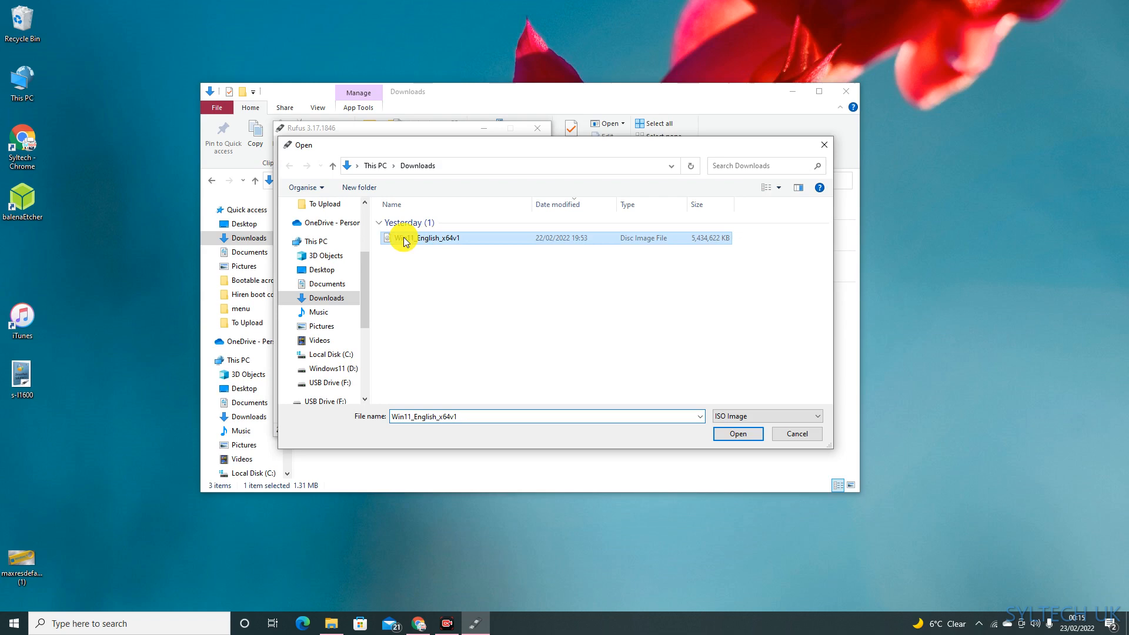
{"action": "left_click", "coordinate": [735, 433]}
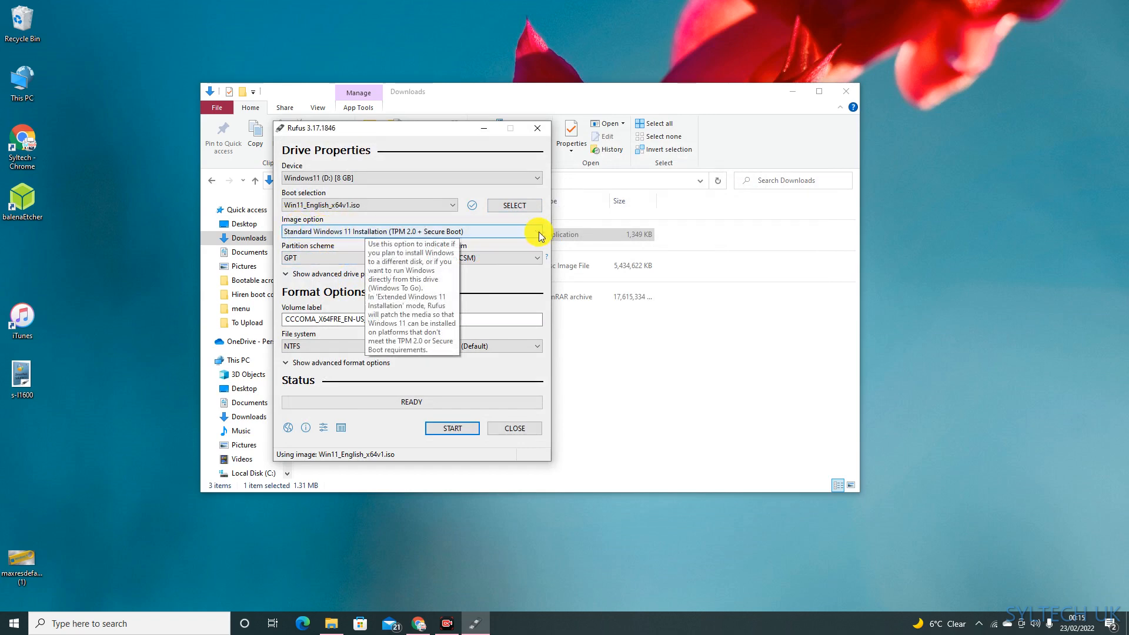
Step: Configure the drive with the Extended Windows 11 Installation (no TPM / no Secure Boot) image option, MBR partition scheme and volume label WIN11
{"action": "left_click", "coordinate": [539, 232]}
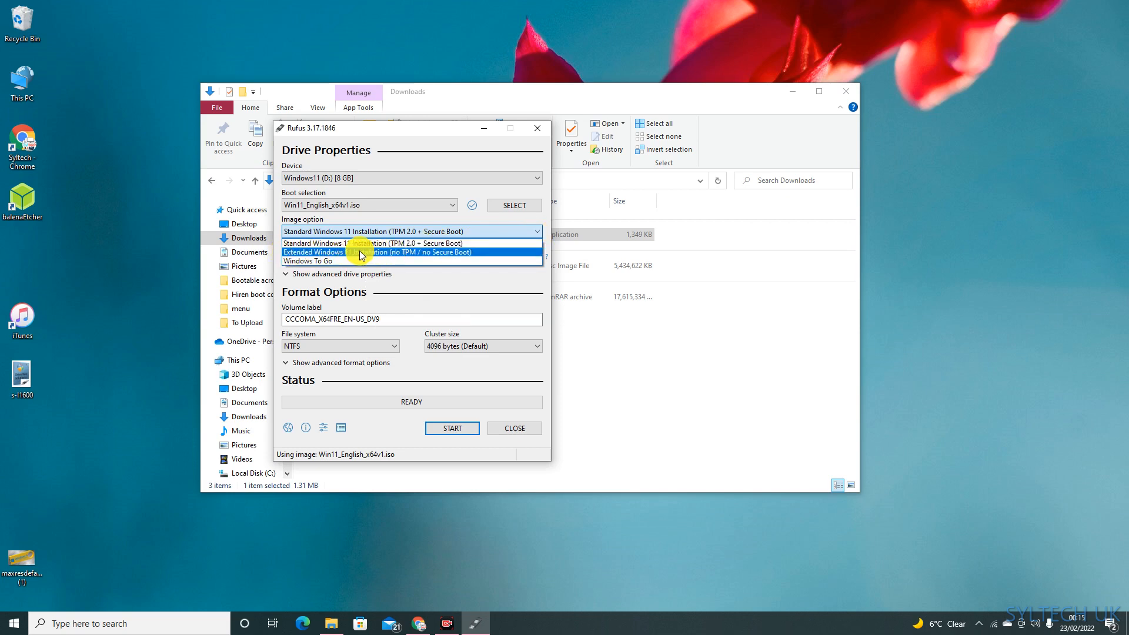
{"action": "left_click", "coordinate": [436, 253]}
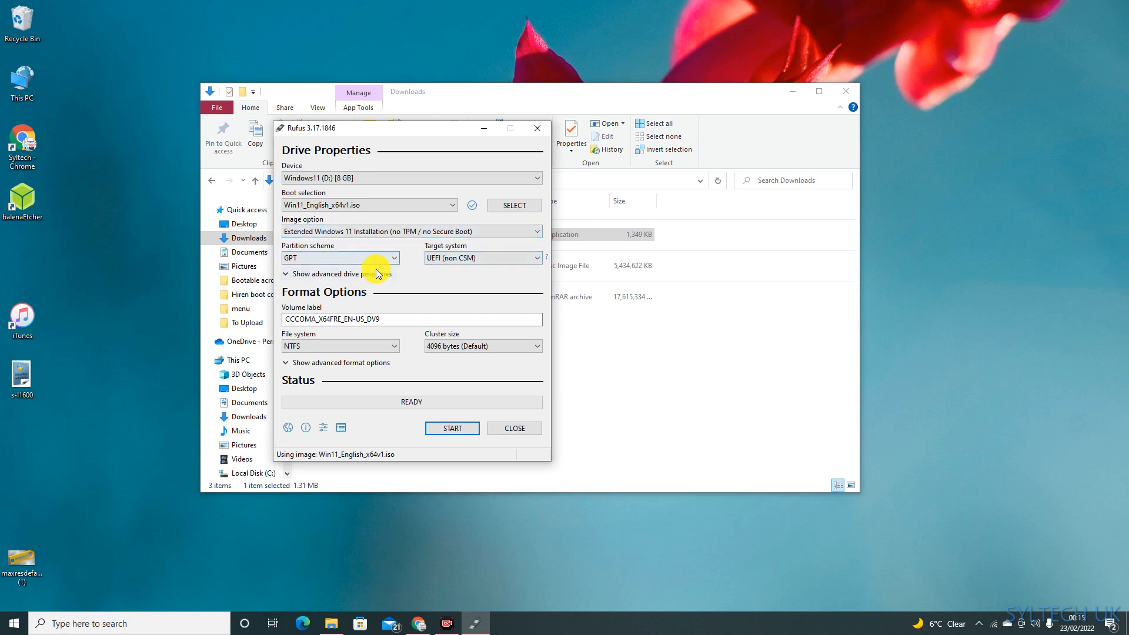
{"action": "left_click", "coordinate": [341, 257]}
{"action": "left_click", "coordinate": [305, 269]}
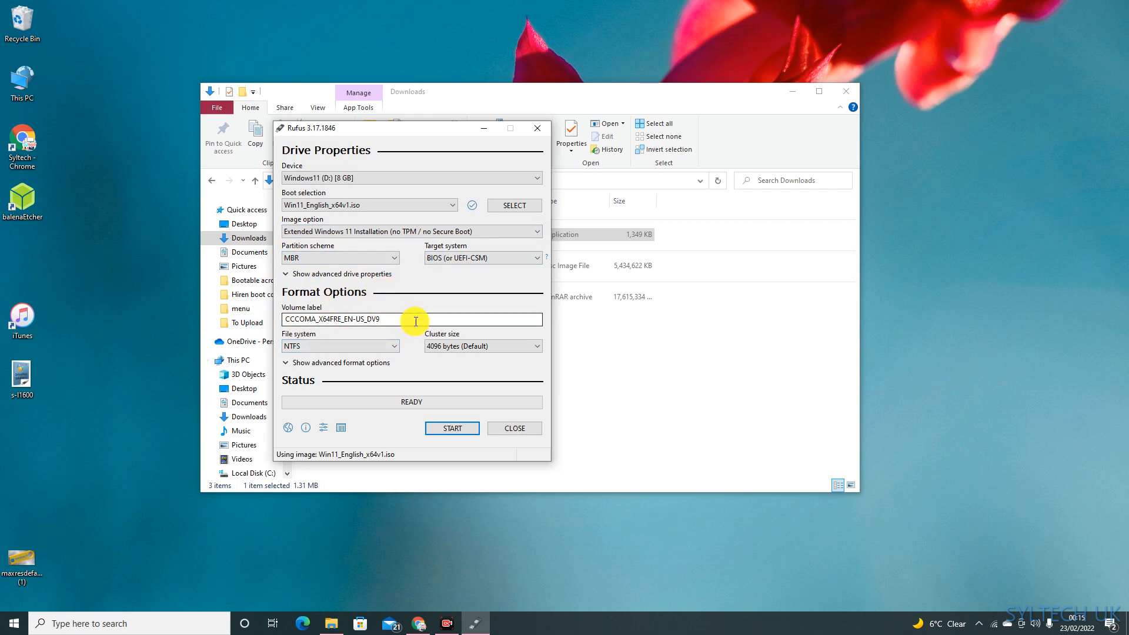
{"action": "left_click_drag", "start_coordinate": [411, 320], "coordinate": [270, 315]}
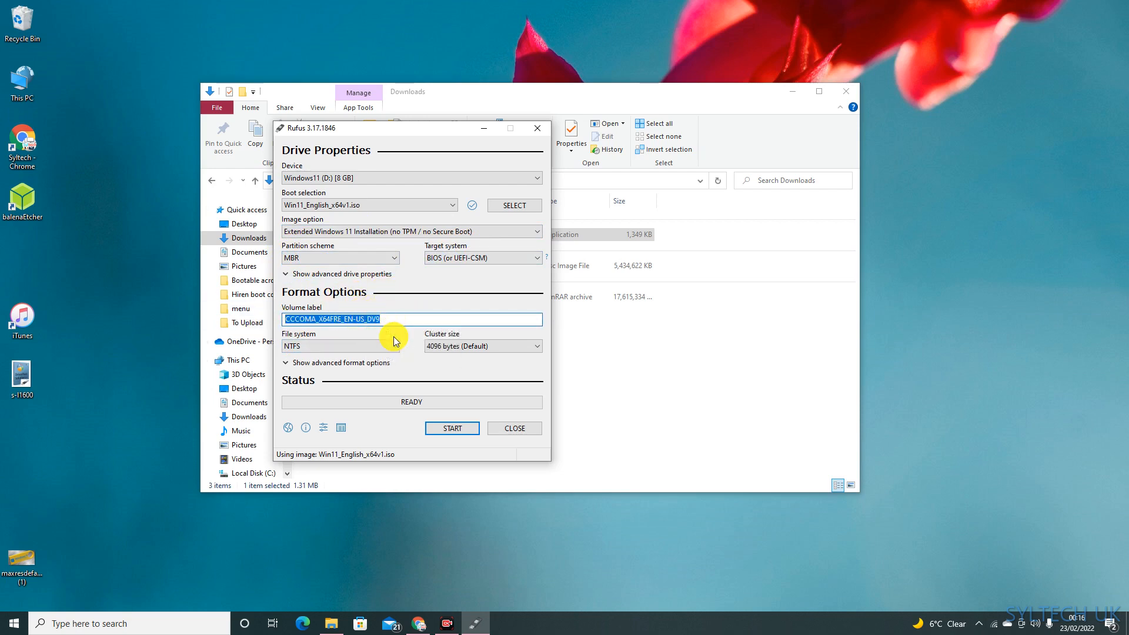
{"action": "type", "text": "w"}
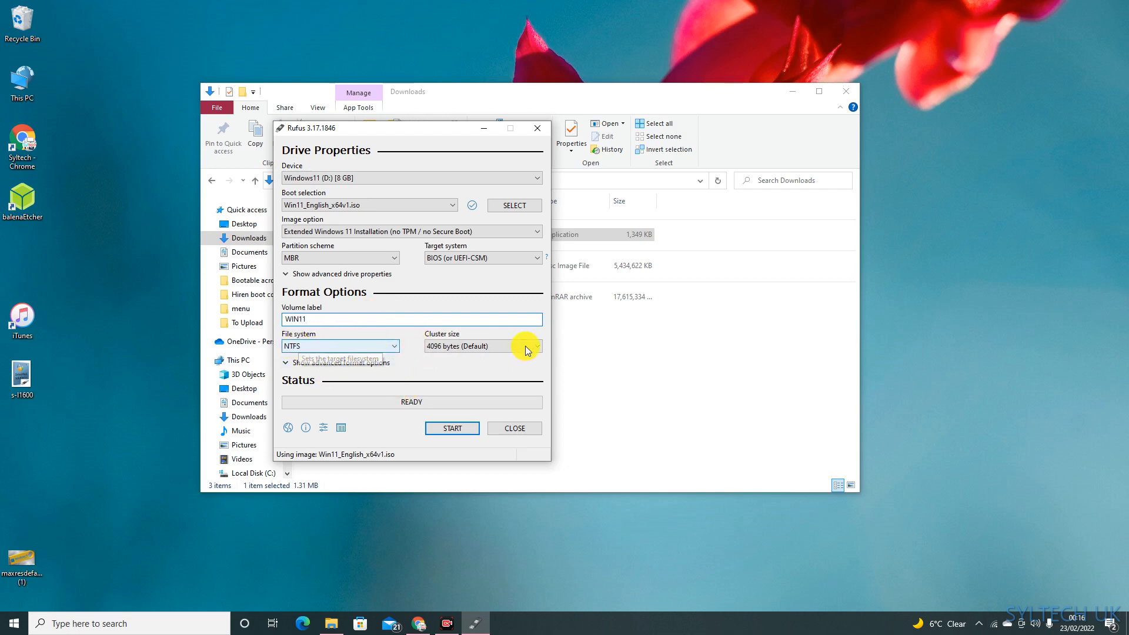
Step: Write the Windows 11 image to the USB drive, and close Rufus and the Downloads window once the write has finished
{"action": "left_click", "coordinate": [448, 428]}
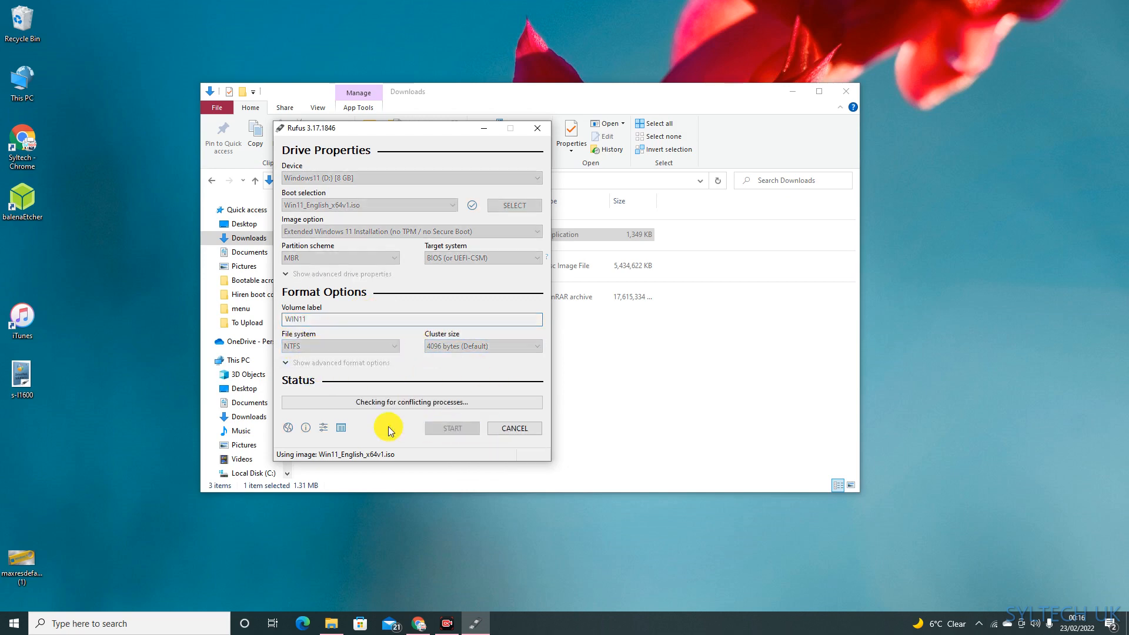
{"action": "left_click", "coordinate": [608, 357]}
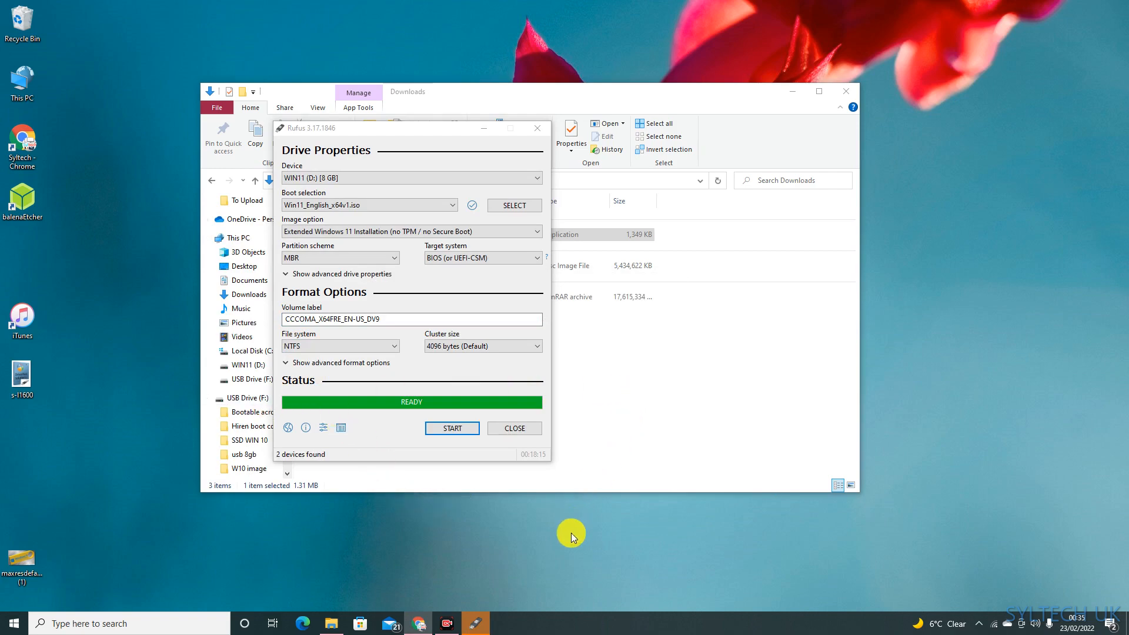
{"action": "left_click", "coordinate": [538, 128]}
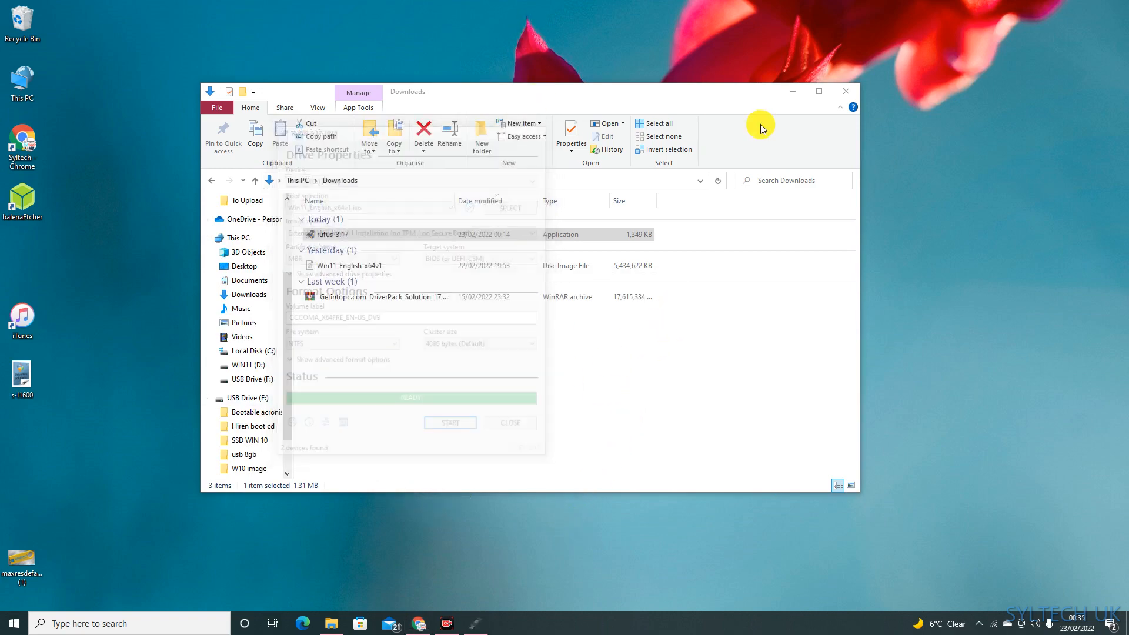
{"action": "left_click", "coordinate": [848, 94]}
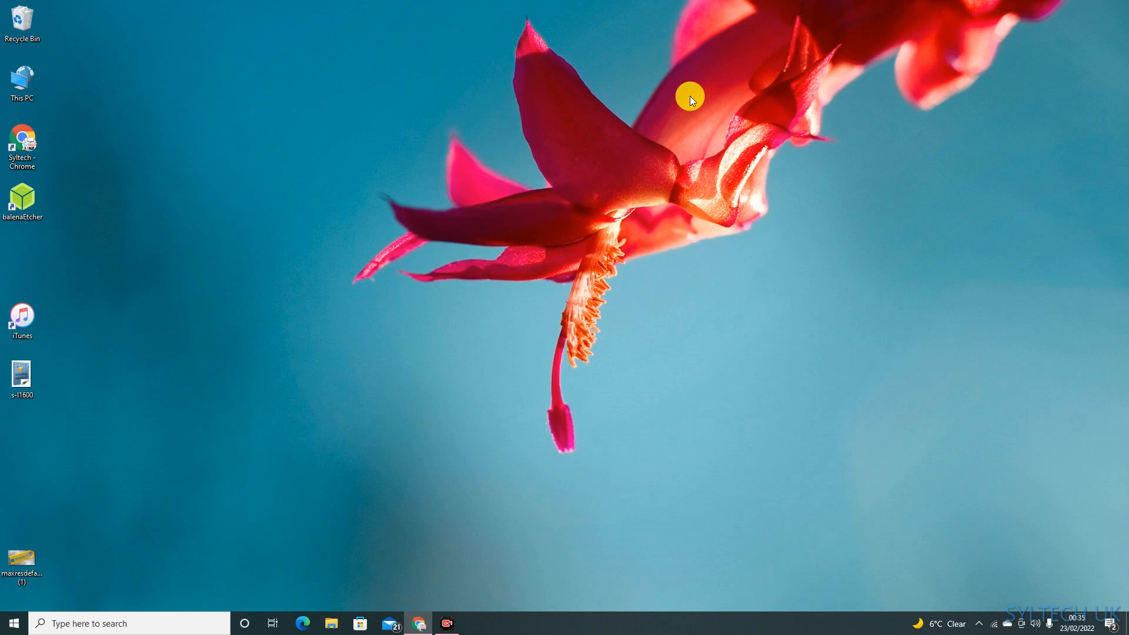
Step: Check the contents of the WIN11 (D:) drive in File Explorer and close the window
{"action": "left_click", "coordinate": [329, 623]}
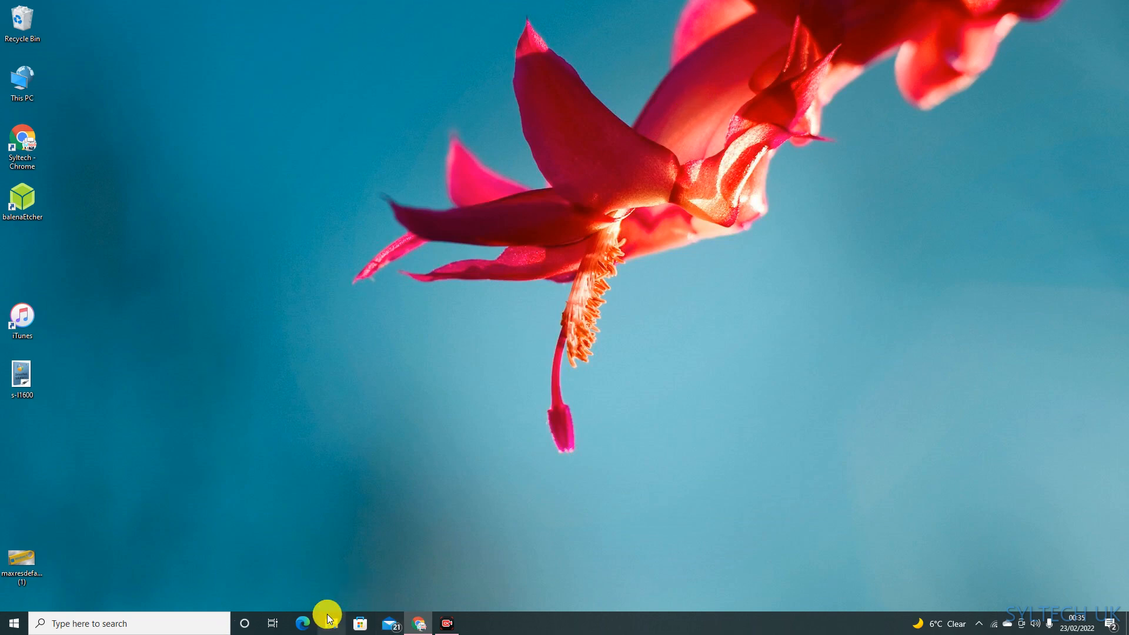
{"action": "scroll", "coordinate": [279, 364], "scroll_direction": "down", "scroll_amount": 1}
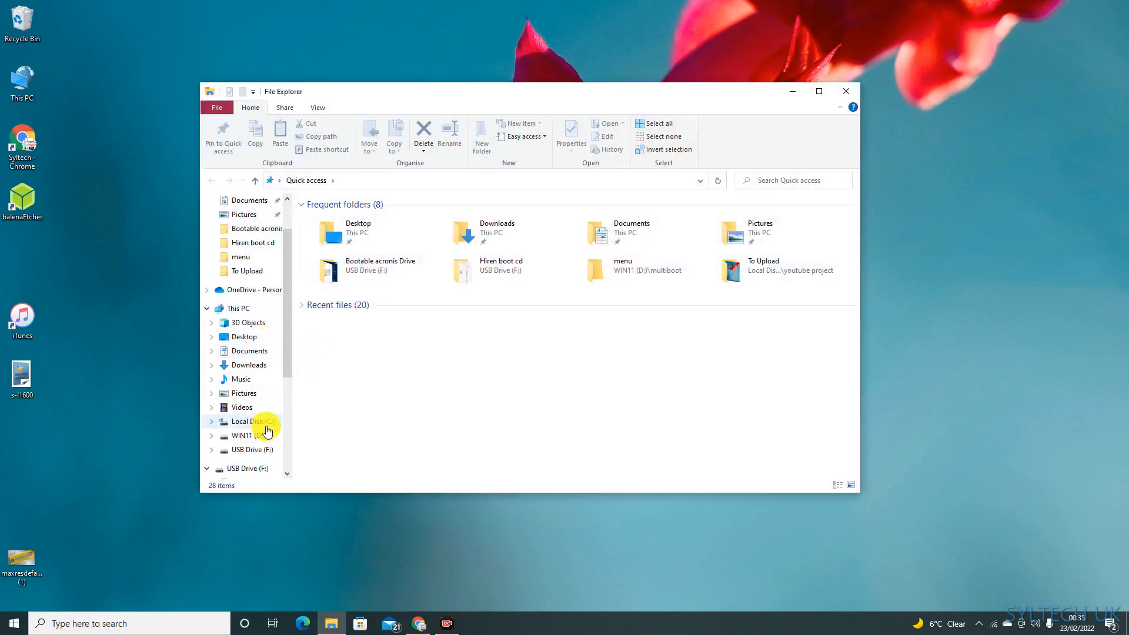
{"action": "left_click", "coordinate": [247, 436]}
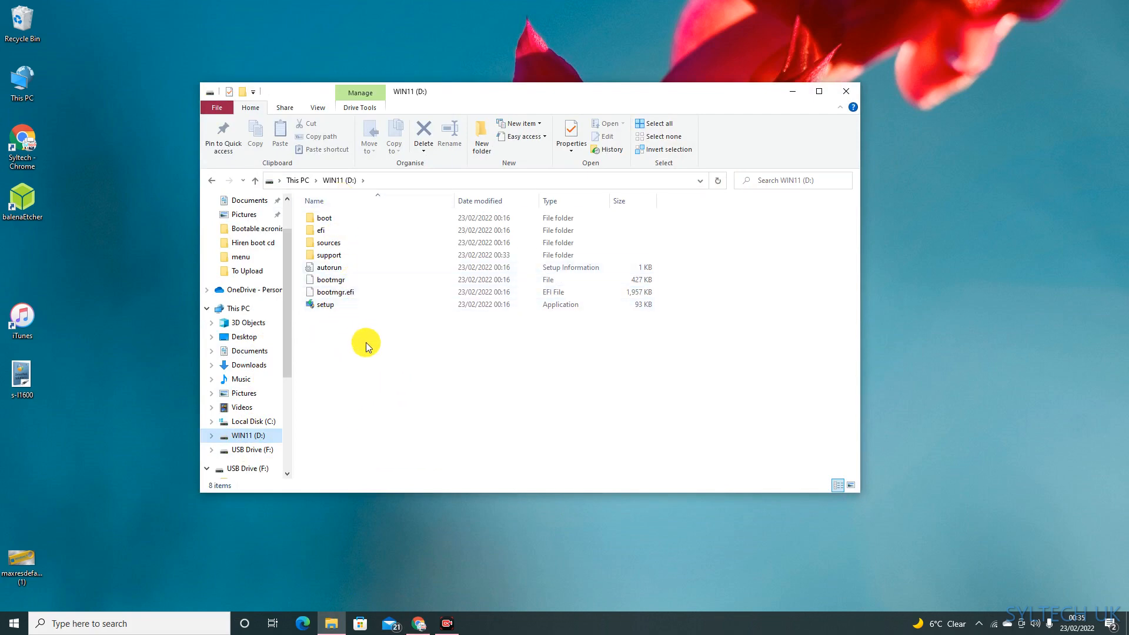
{"action": "left_click", "coordinate": [849, 93]}
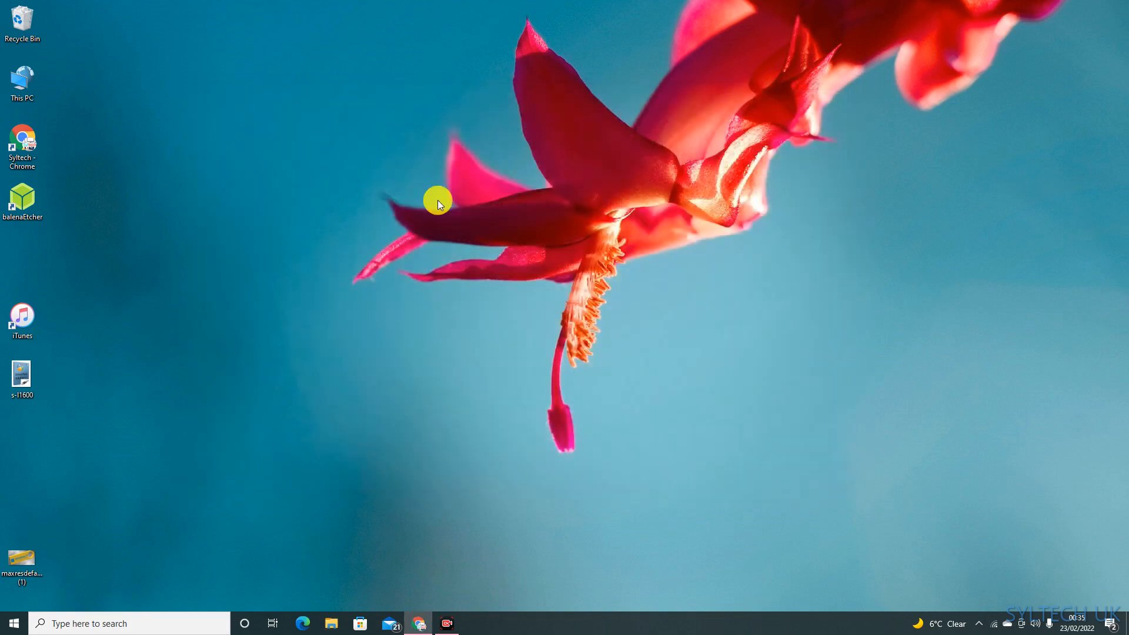